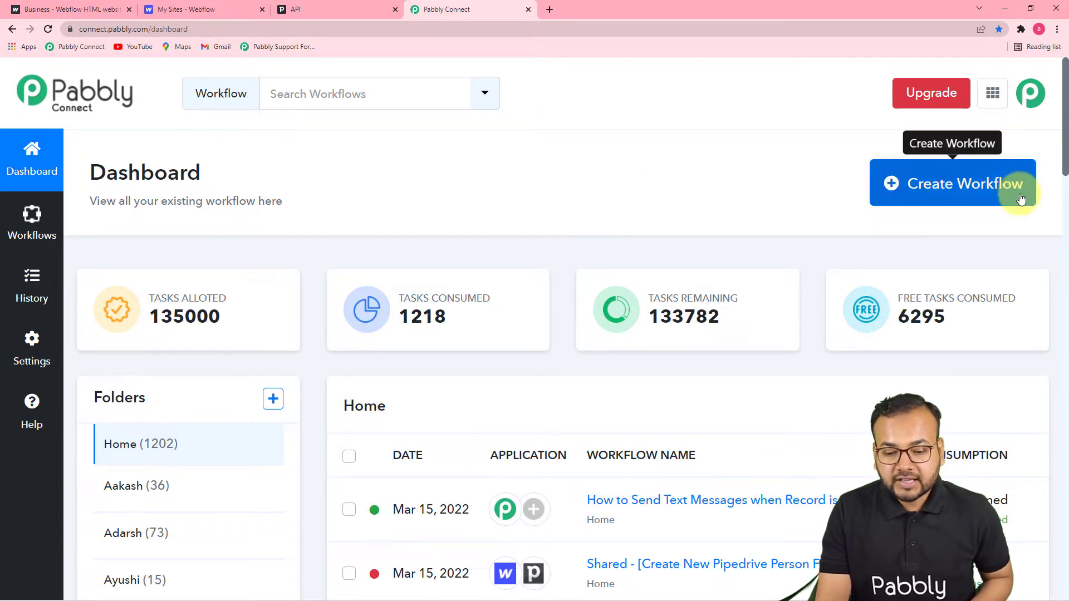
Step: Create a new workflow named 'Add Persons from Webflow Responses into Pipedrive Automatic…'
click(943, 196)
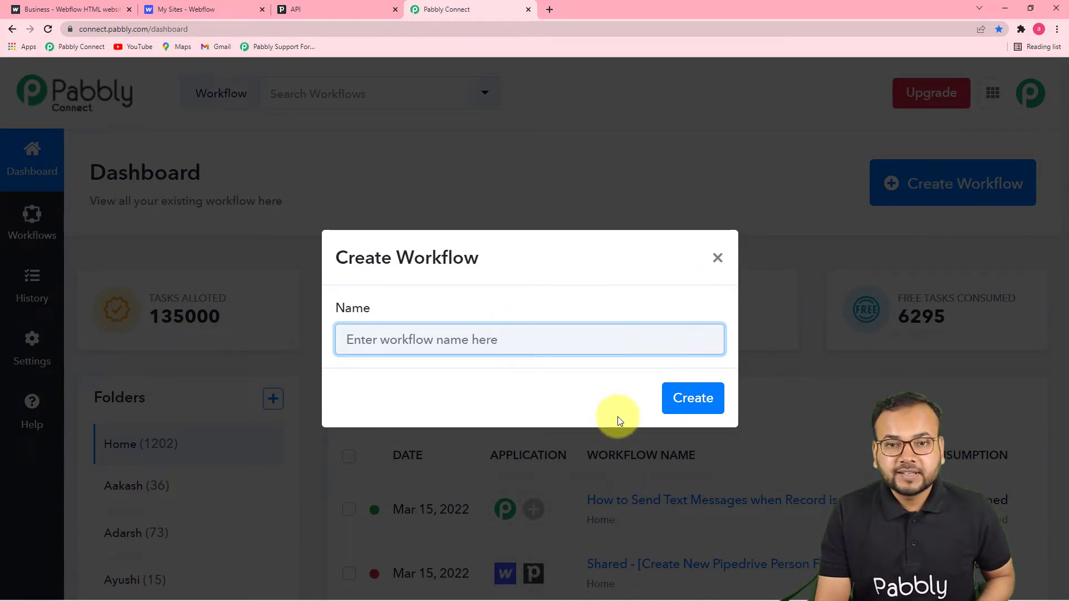
key(ctrl+v)
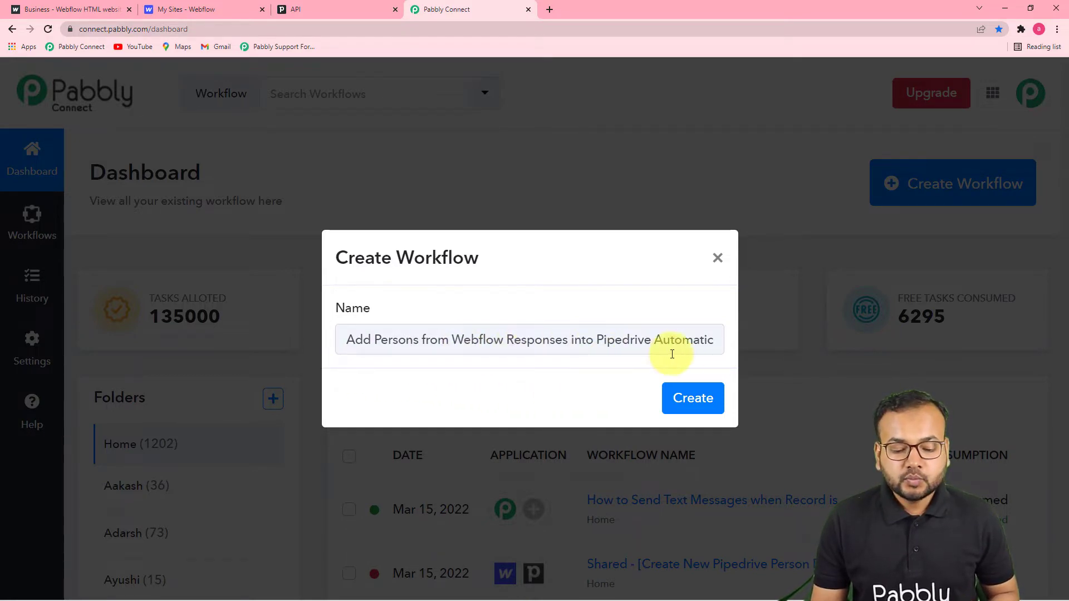
click(692, 402)
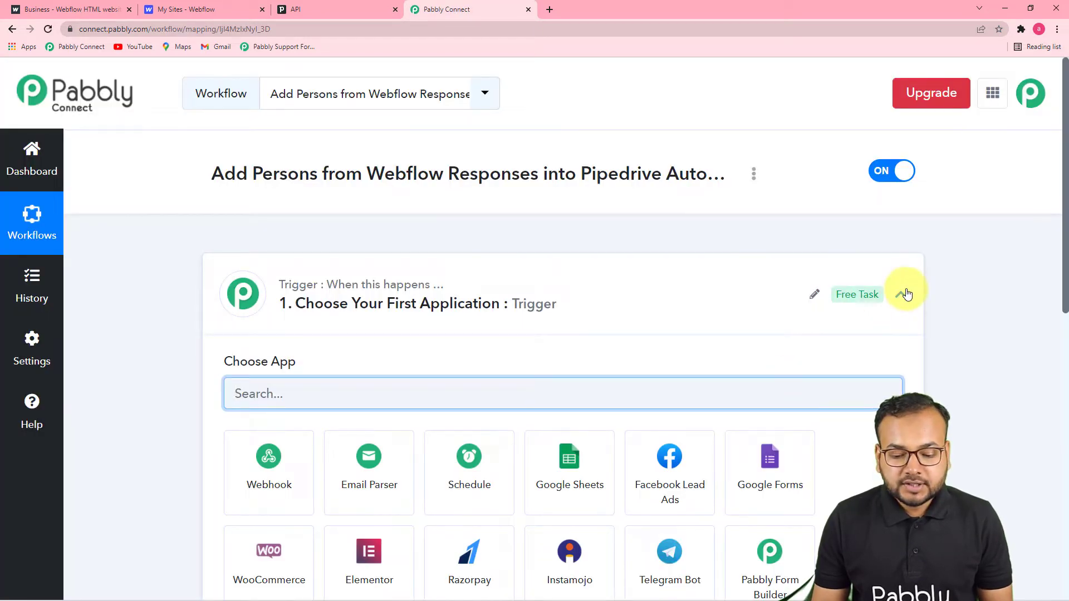
Step: Set Webflow's New Form Submission as the trigger to get a webhook URL, then view the Webflow dashboard
click(901, 294)
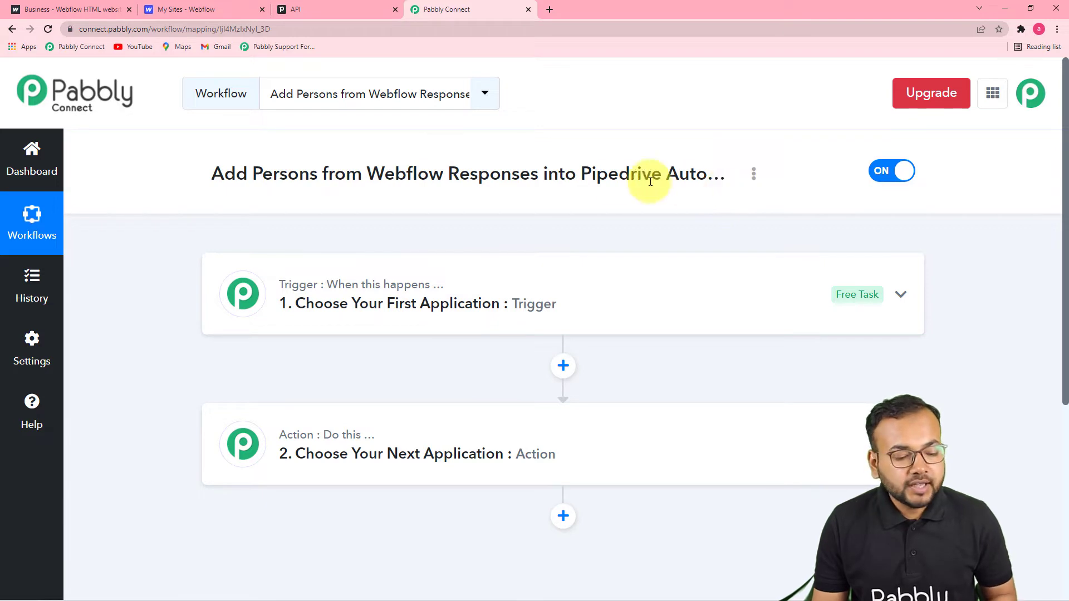
click(413, 321)
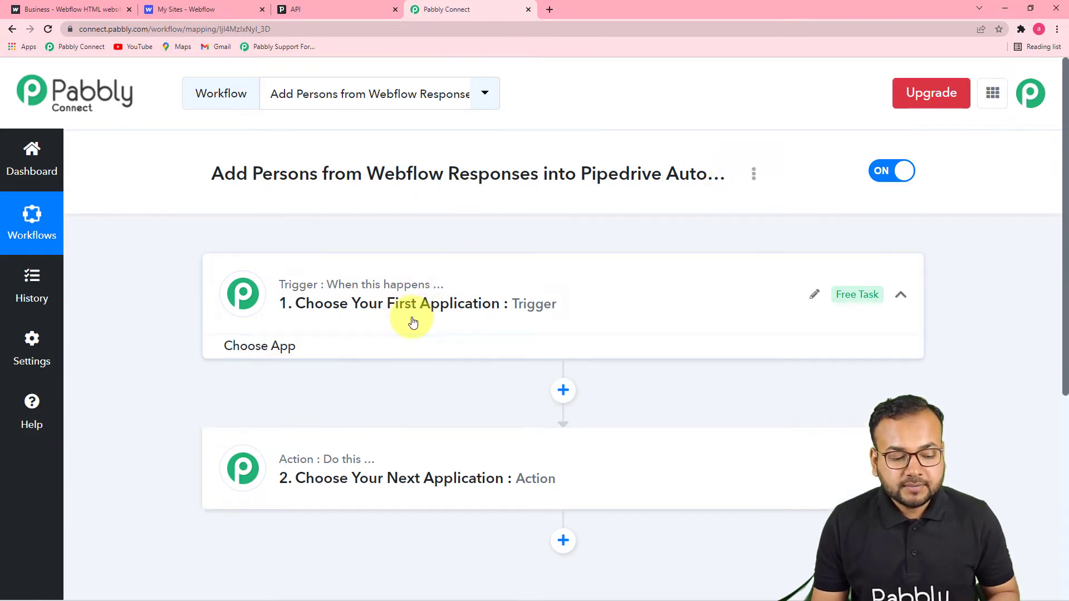
click(355, 236)
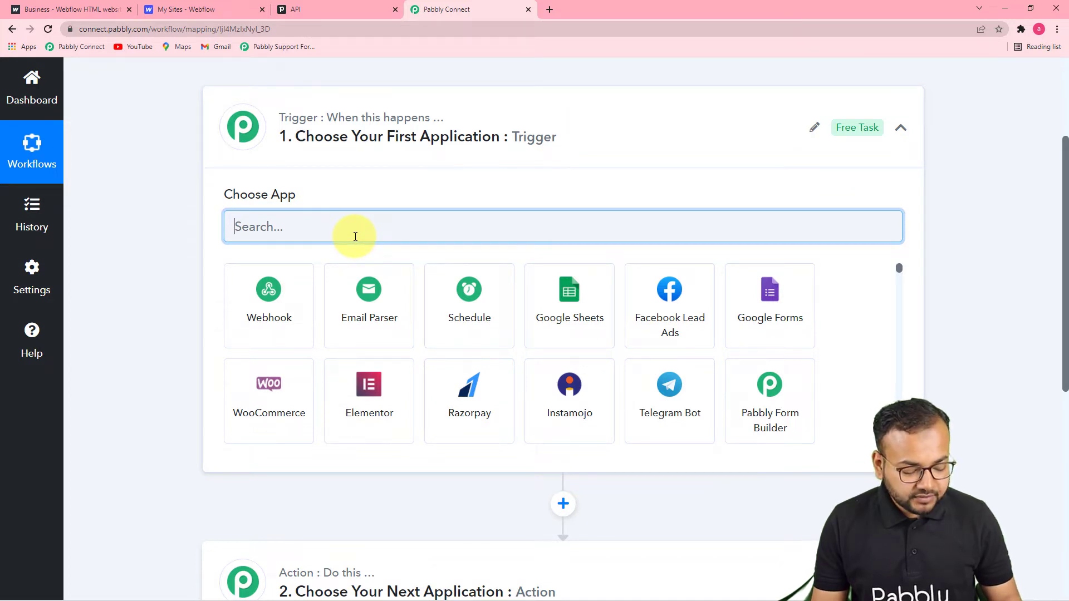
text(web)
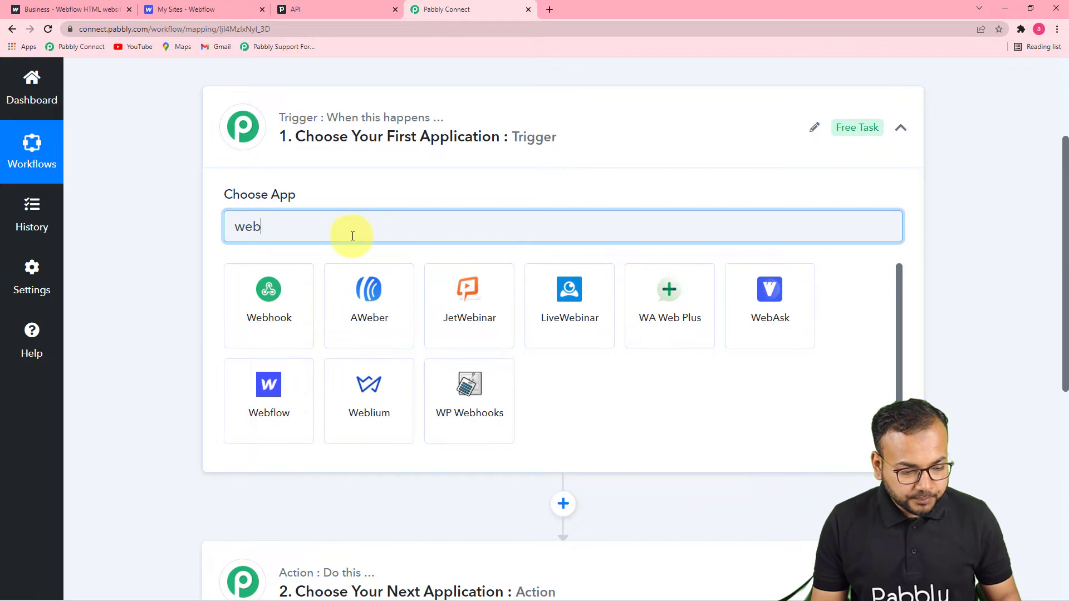
click(258, 396)
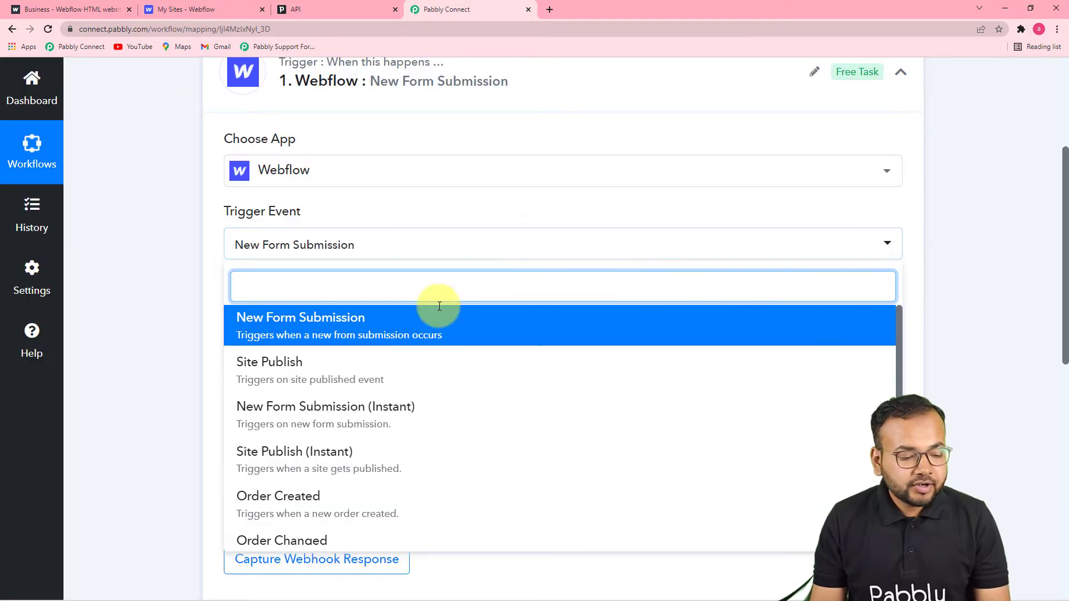
click(373, 337)
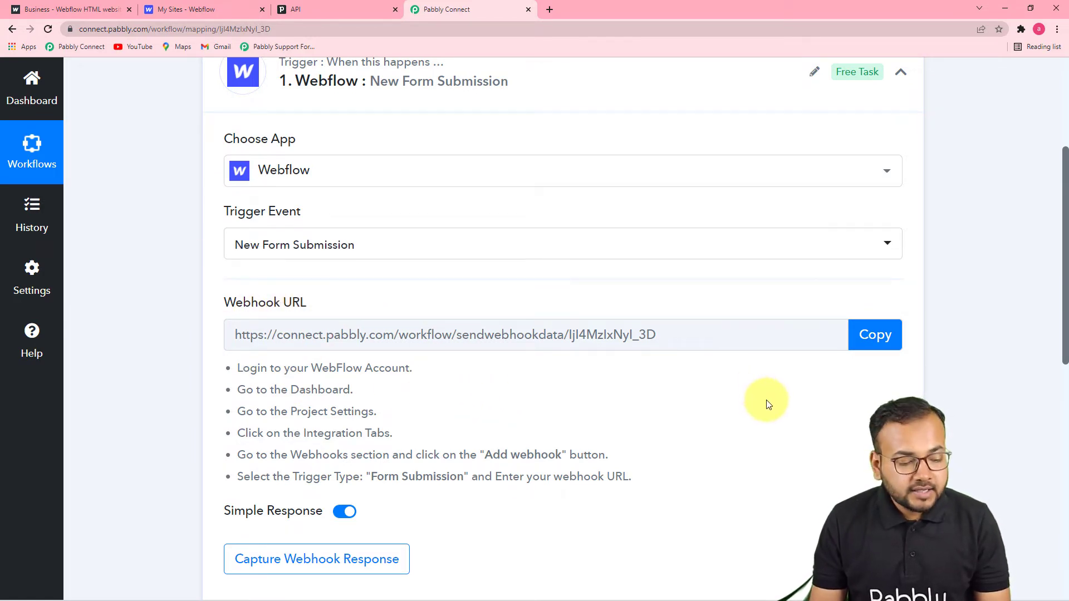
scroll(766, 403, down, 1)
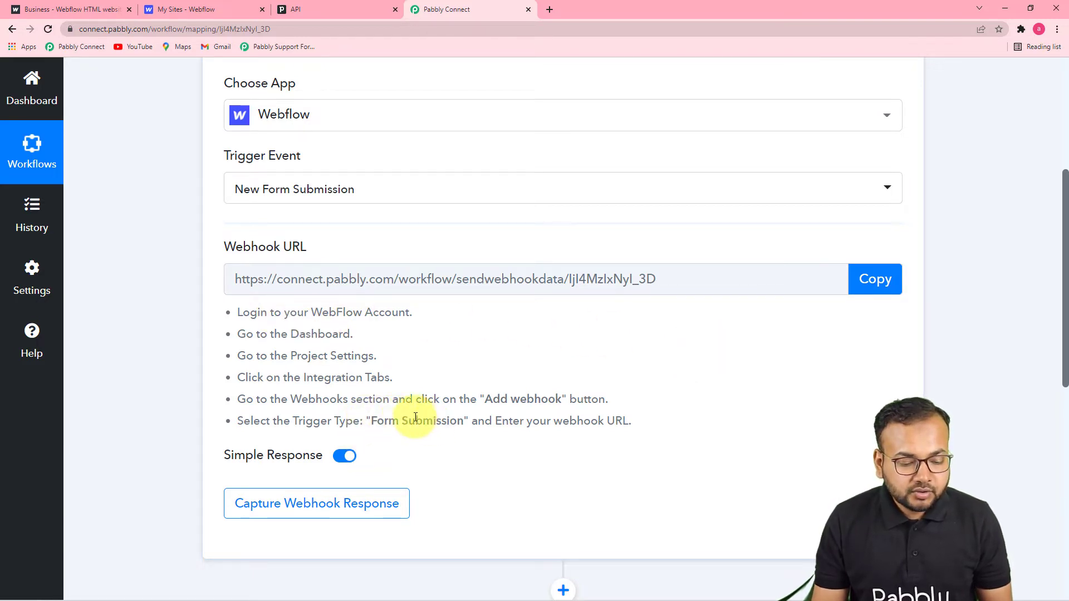
key(ctrl+2)
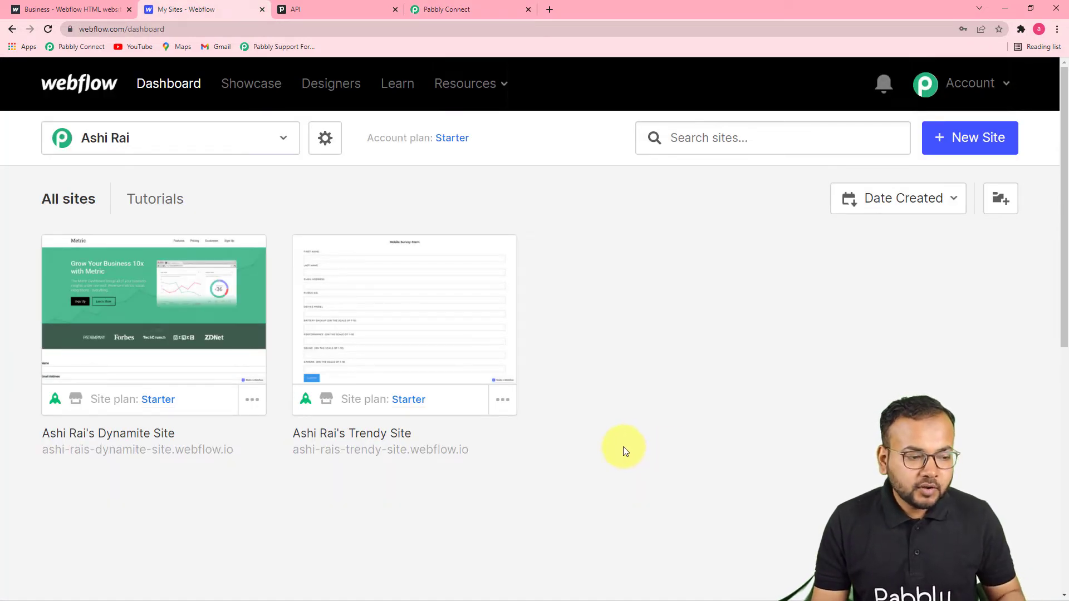
click(279, 124)
click(527, 213)
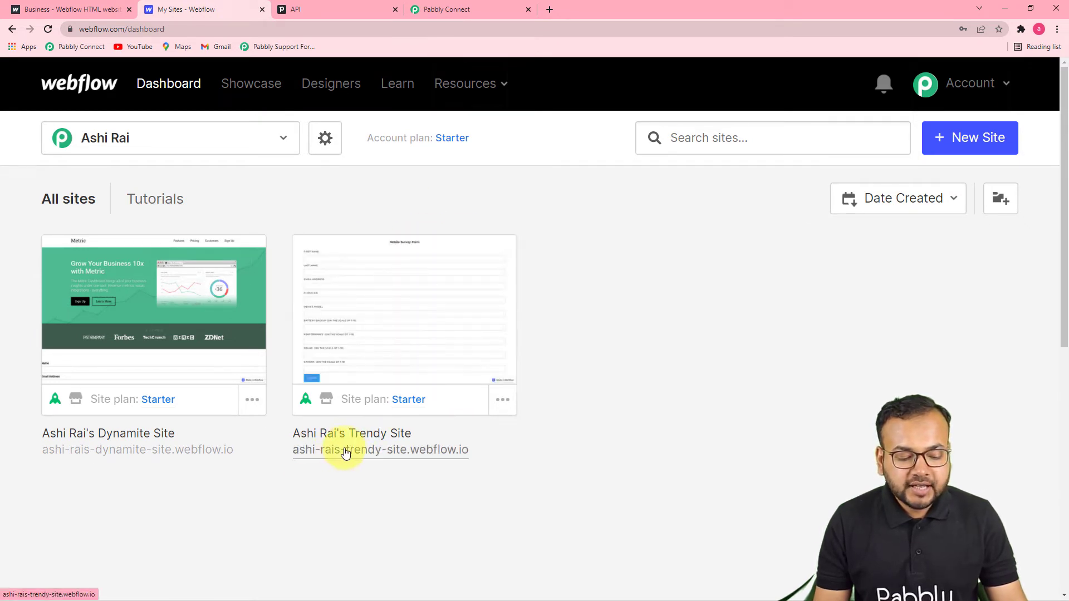
click(72, 10)
scroll(450, 259, down, 2)
scroll(452, 262, up, 2)
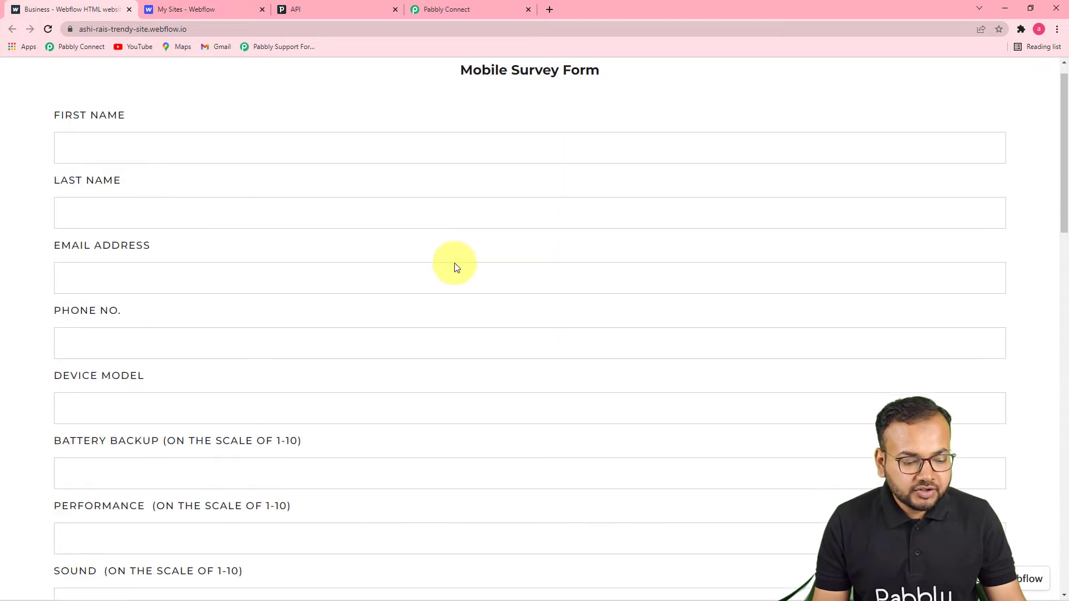
scroll(453, 265, down, 4)
scroll(453, 265, up, 4)
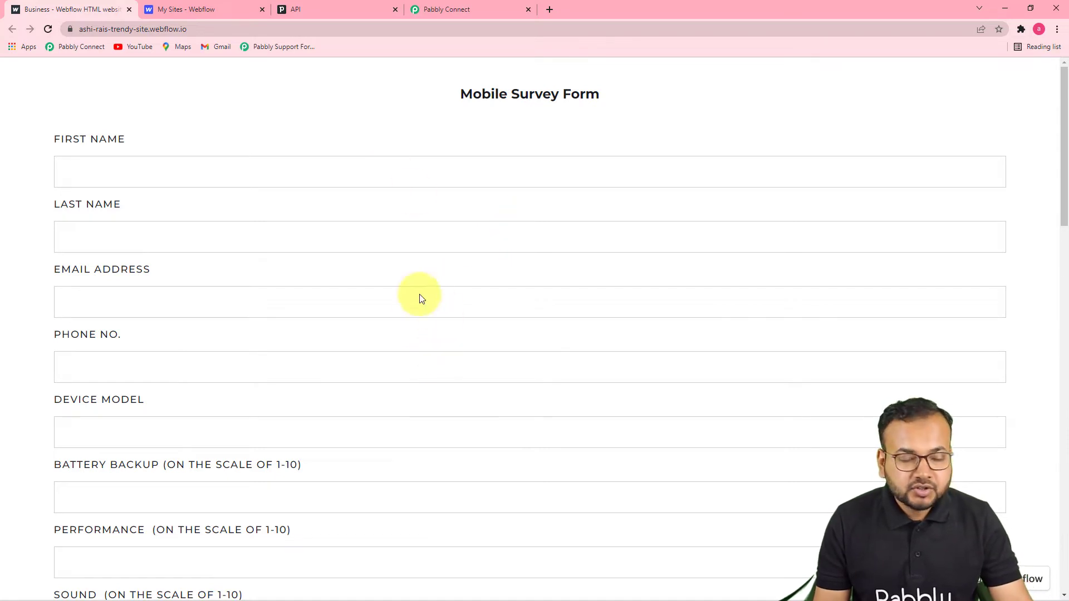
scroll(356, 212, down, 3)
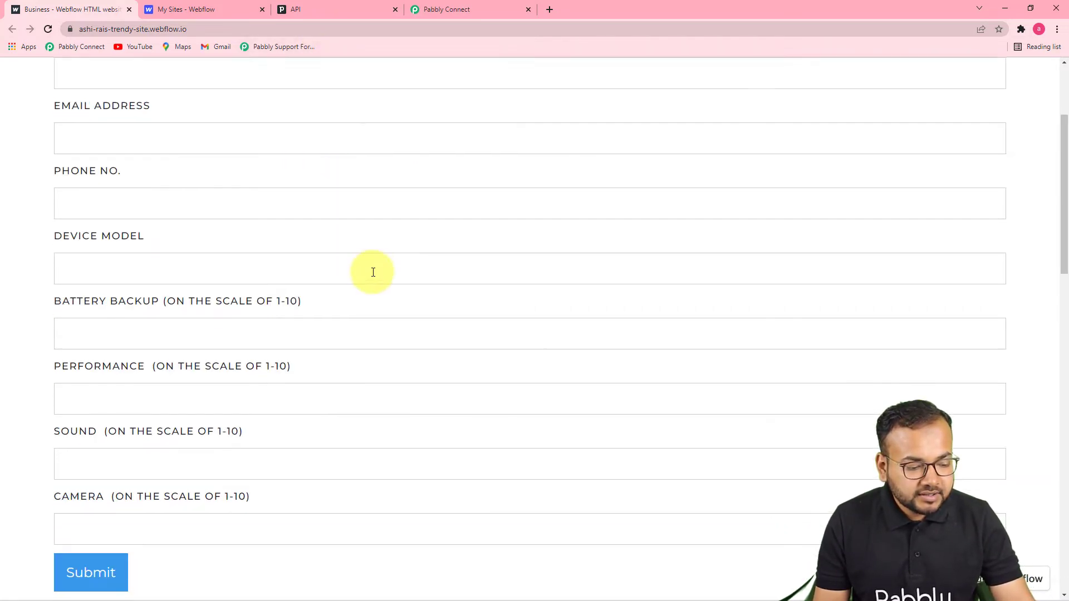
scroll(372, 270, up, 3)
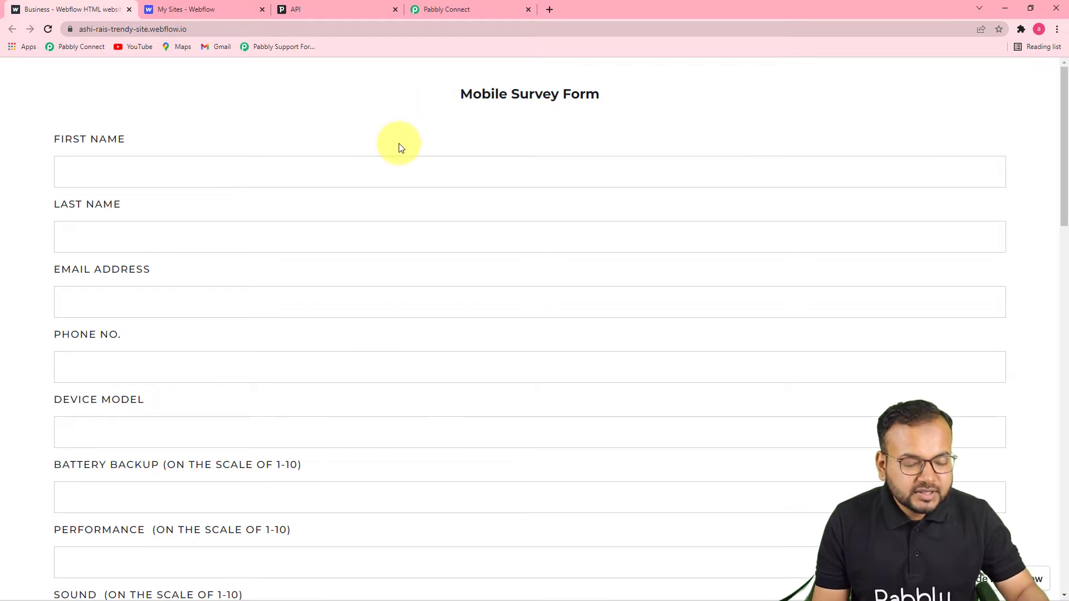
click(227, 18)
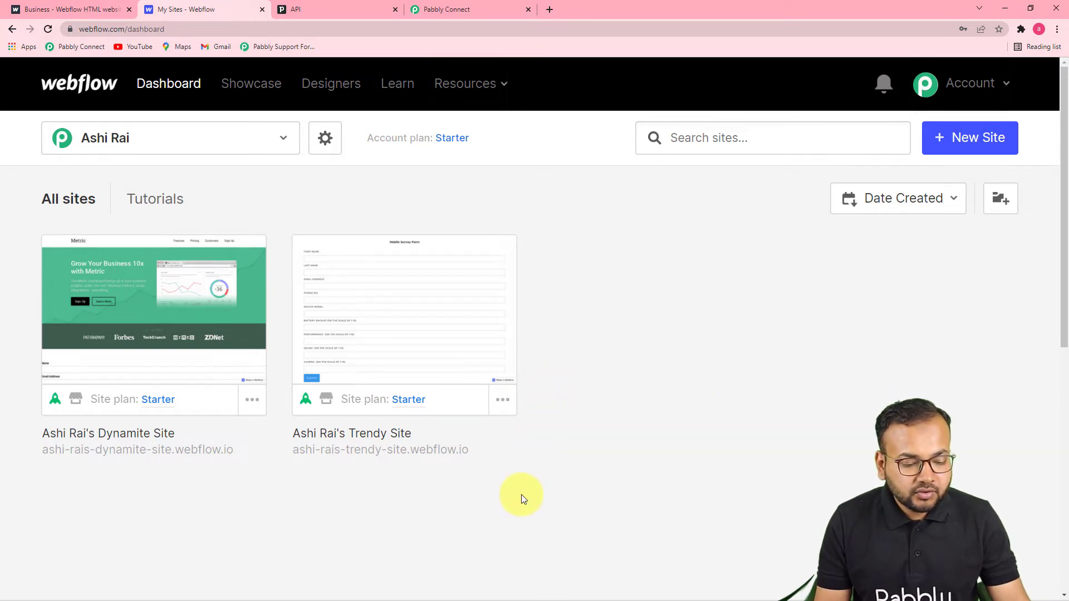
Step: Go to the survey site's Integrations settings and begin adding a webhook under Webhooks
click(503, 401)
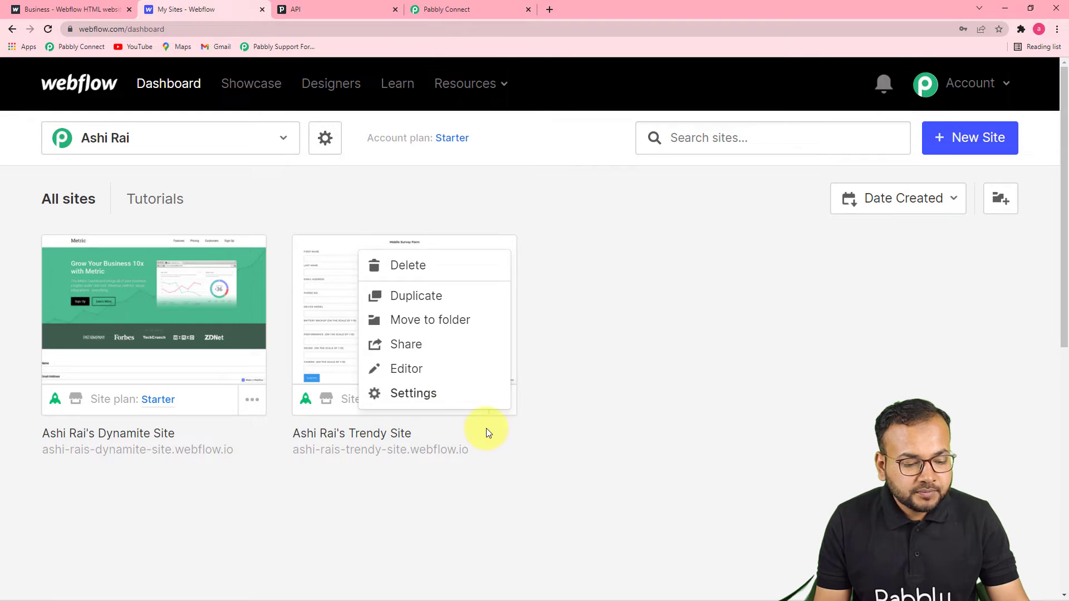
click(414, 394)
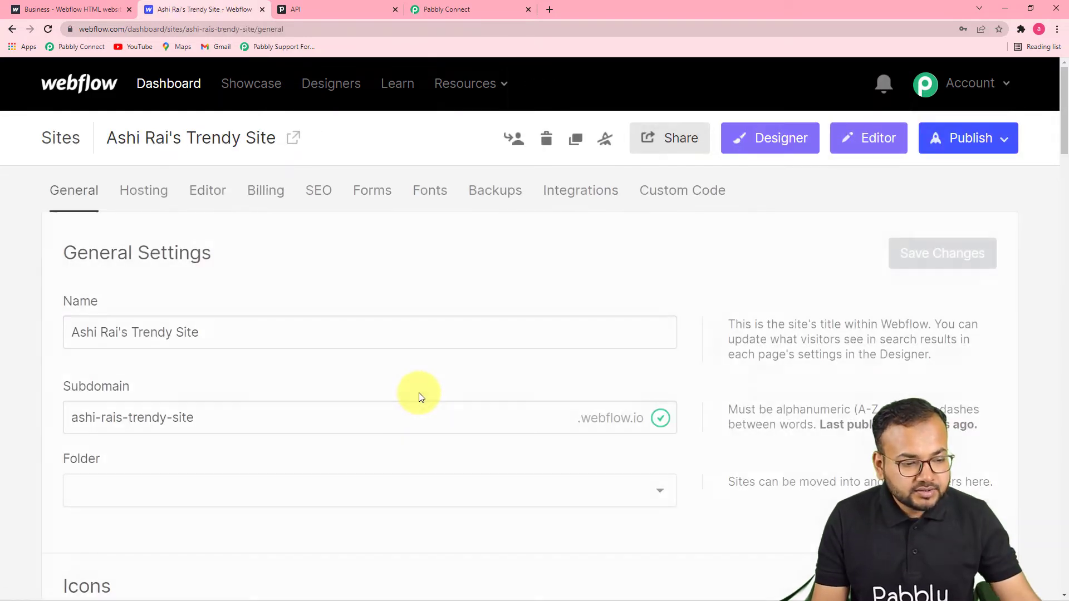
click(568, 205)
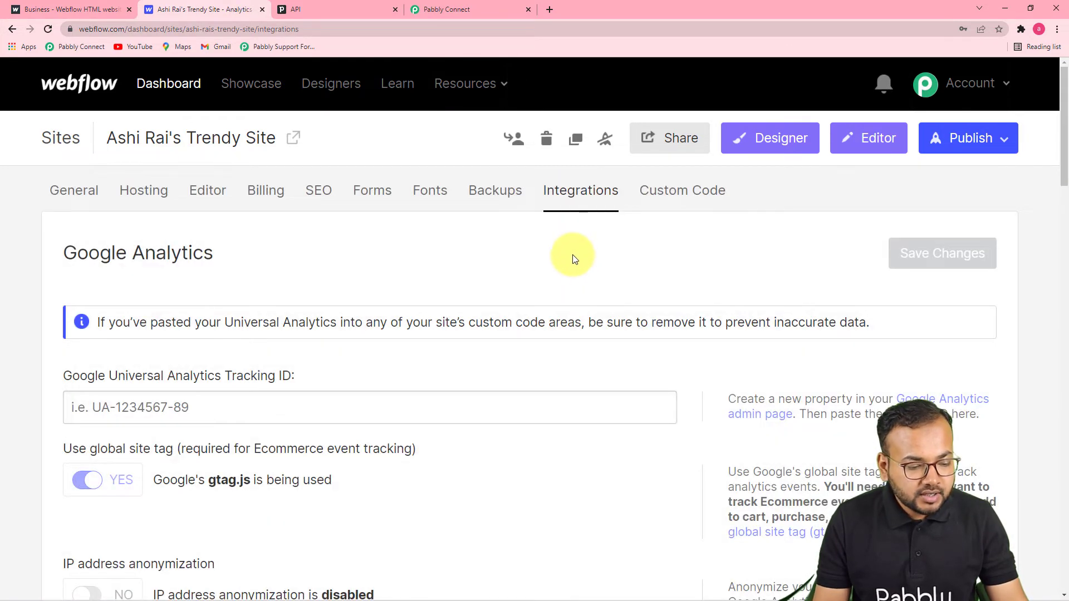
scroll(572, 252, down, 4)
scroll(573, 256, down, 14)
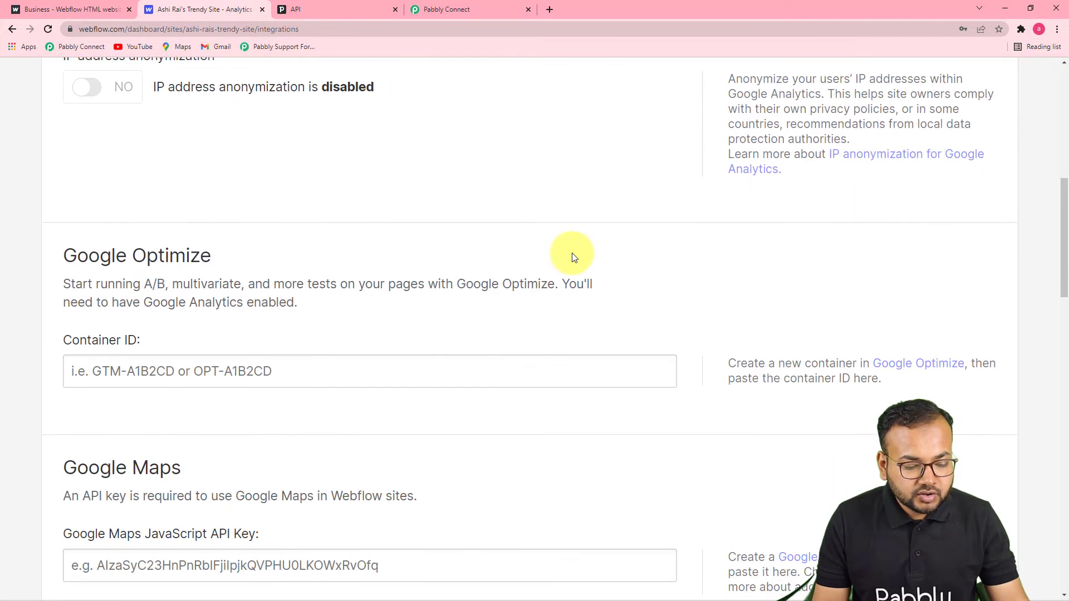
scroll(573, 255, up, 18)
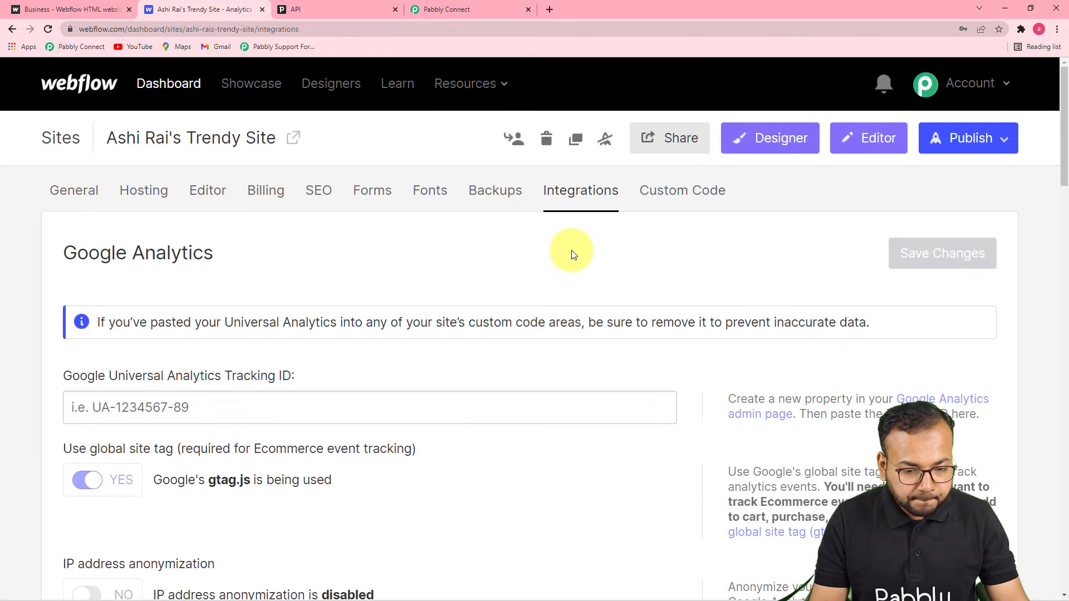
scroll(573, 255, down, 17)
scroll(574, 253, down, 8)
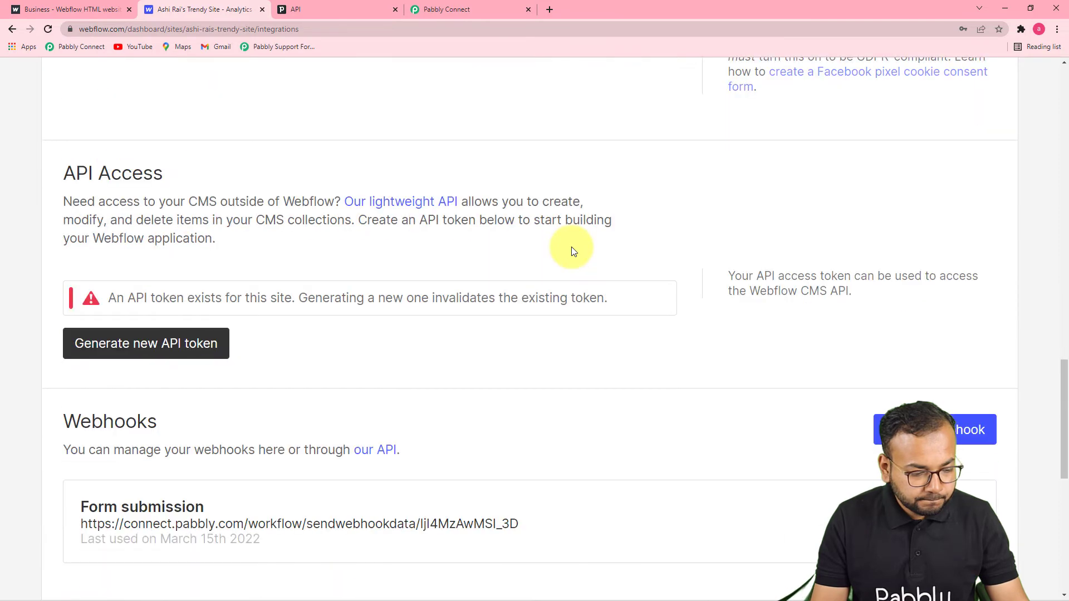
scroll(574, 251, up, 1)
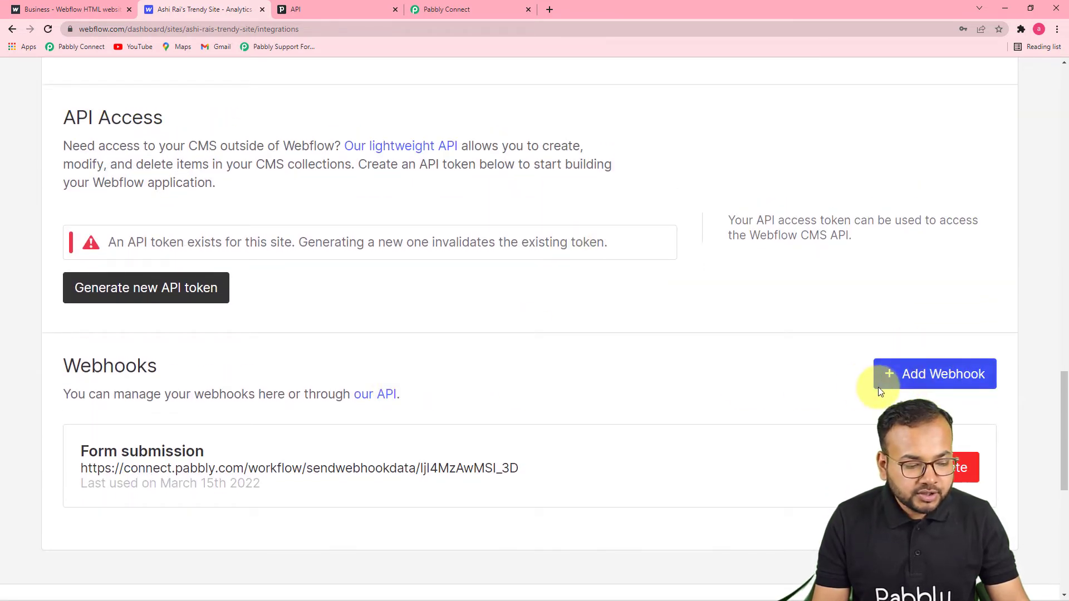
scroll(881, 393, down, 1)
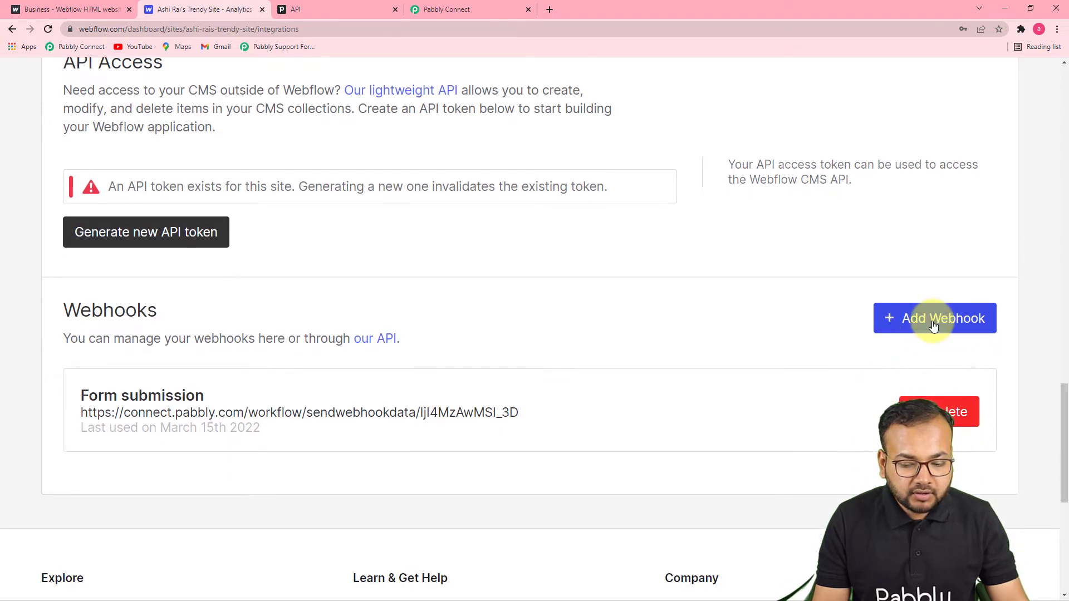
click(934, 326)
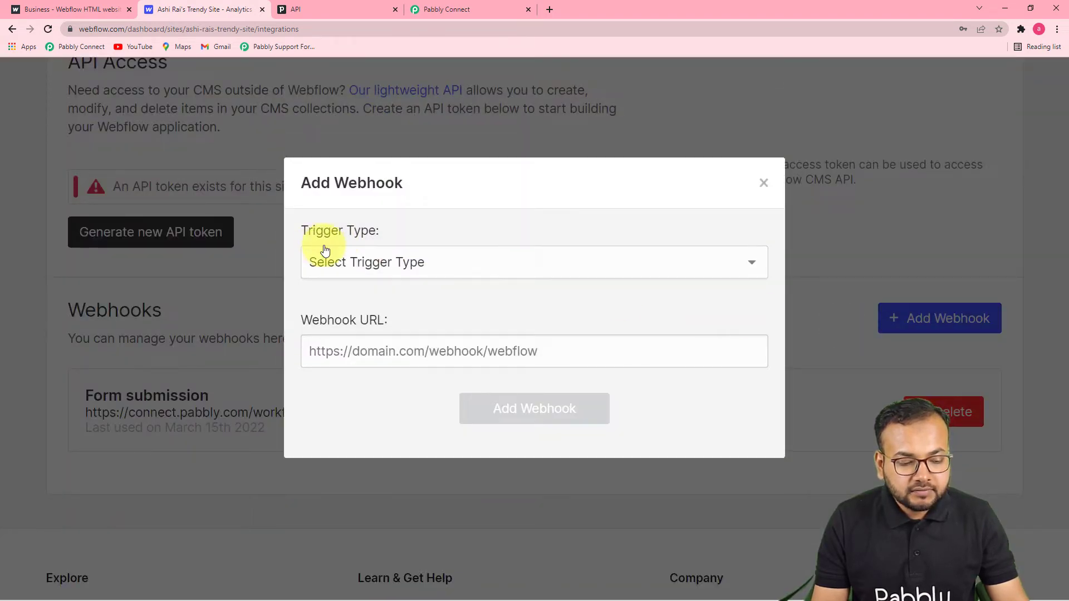
Step: Set the webhook trigger type to Form submission and copy Pabbly Connect's webhook URL
click(417, 271)
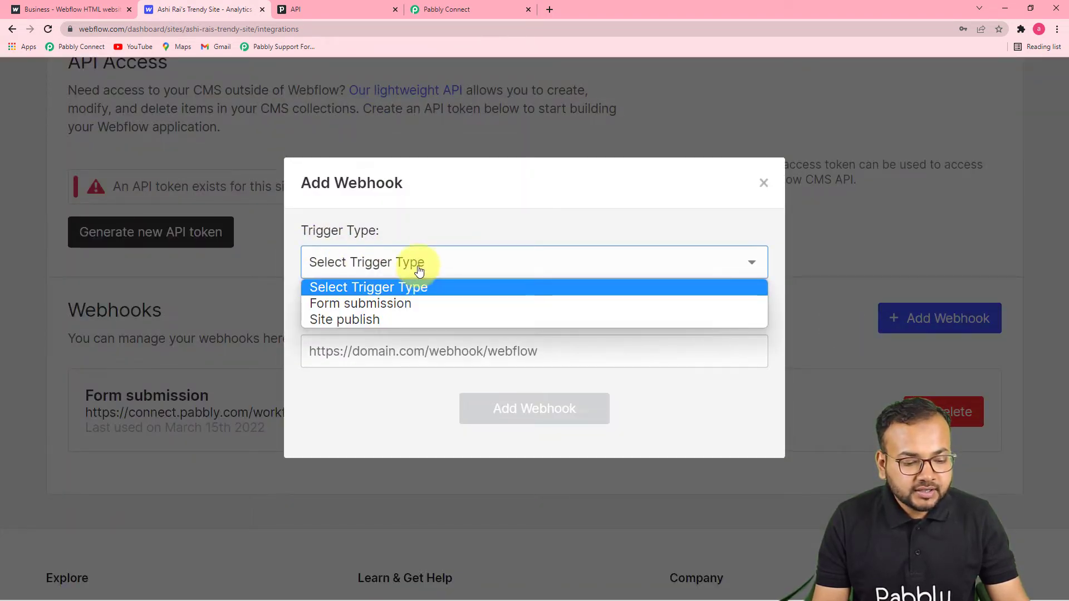
click(352, 305)
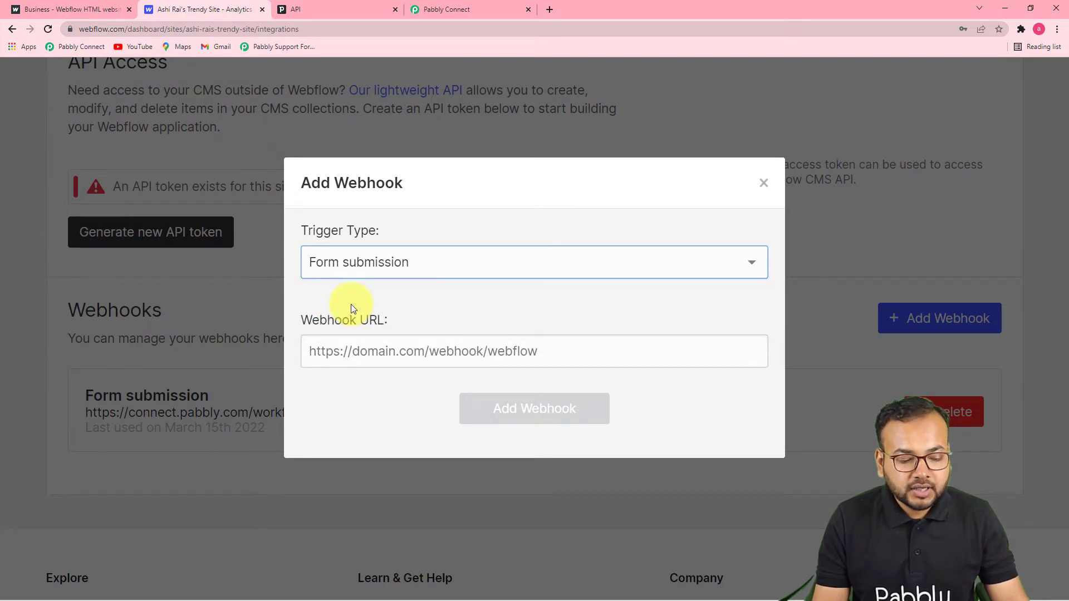
click(408, 349)
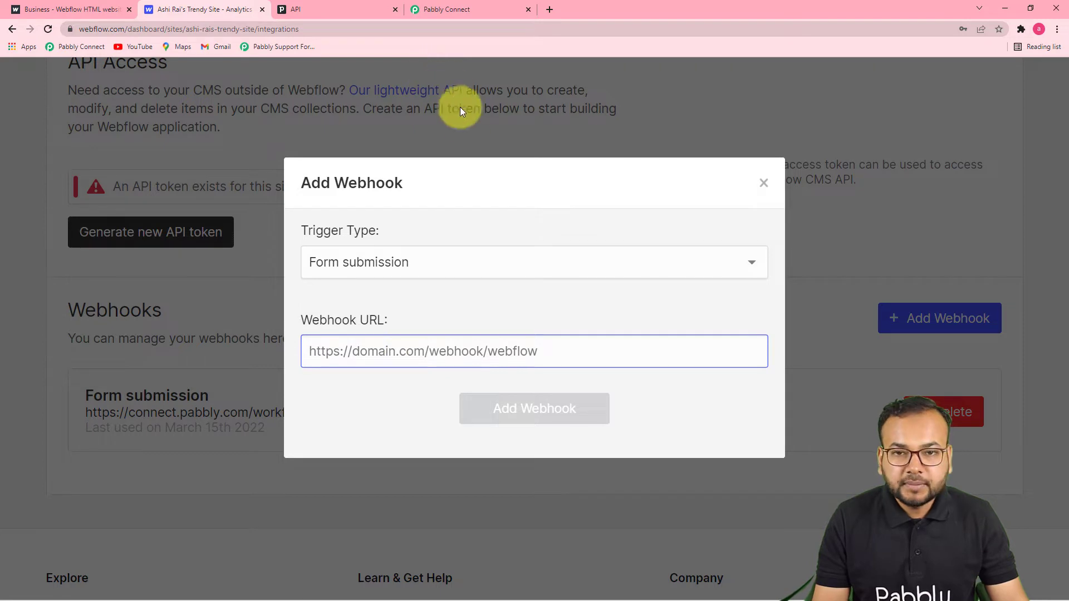
click(457, 18)
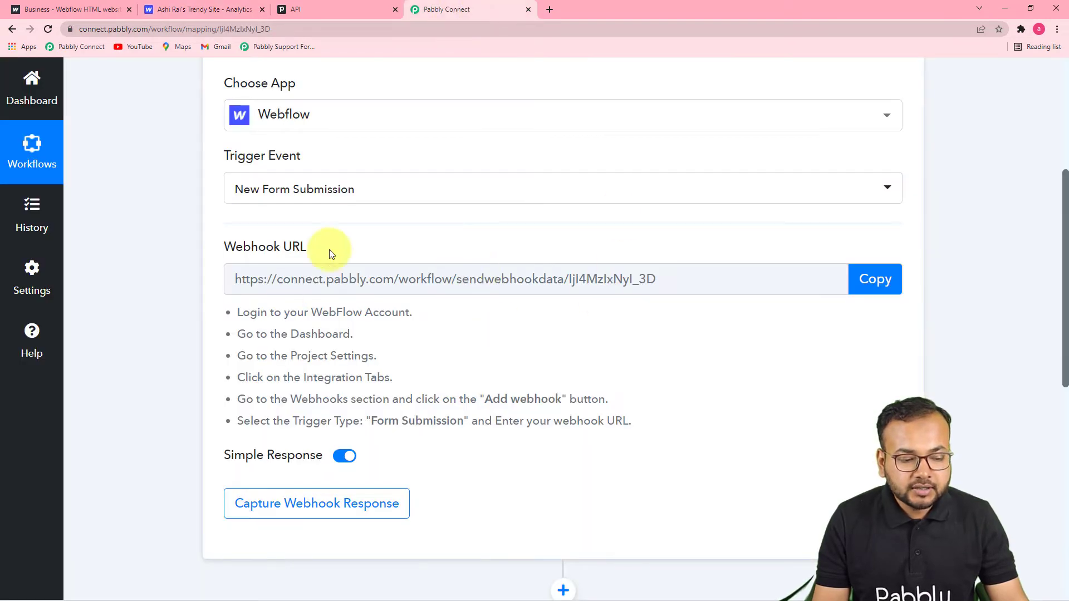
click(880, 293)
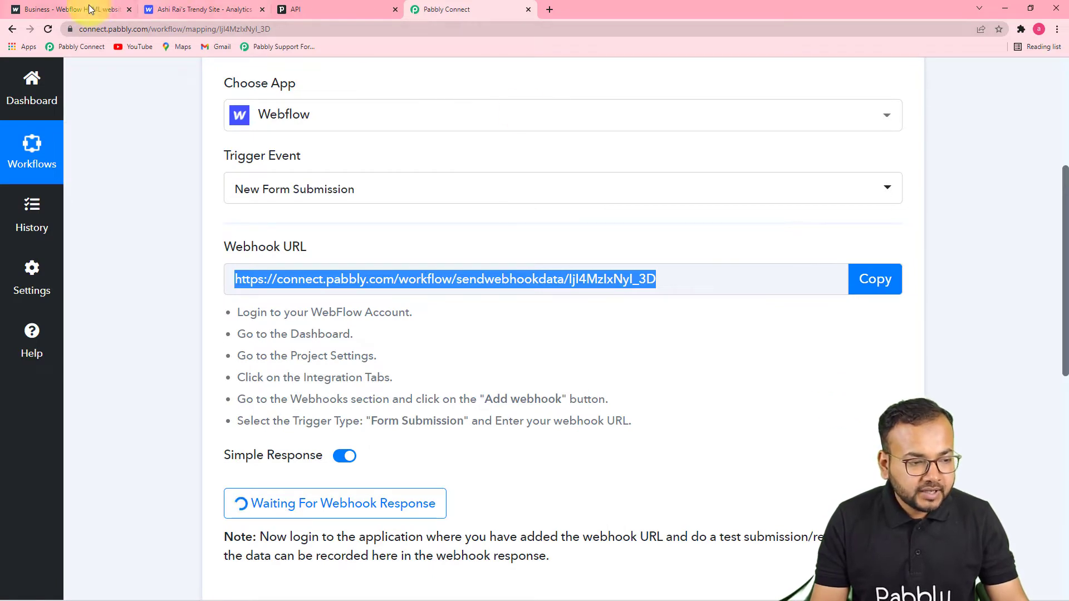
Step: Paste the Pabbly webhook URL into Webhook URL and save the new webhook
click(99, 11)
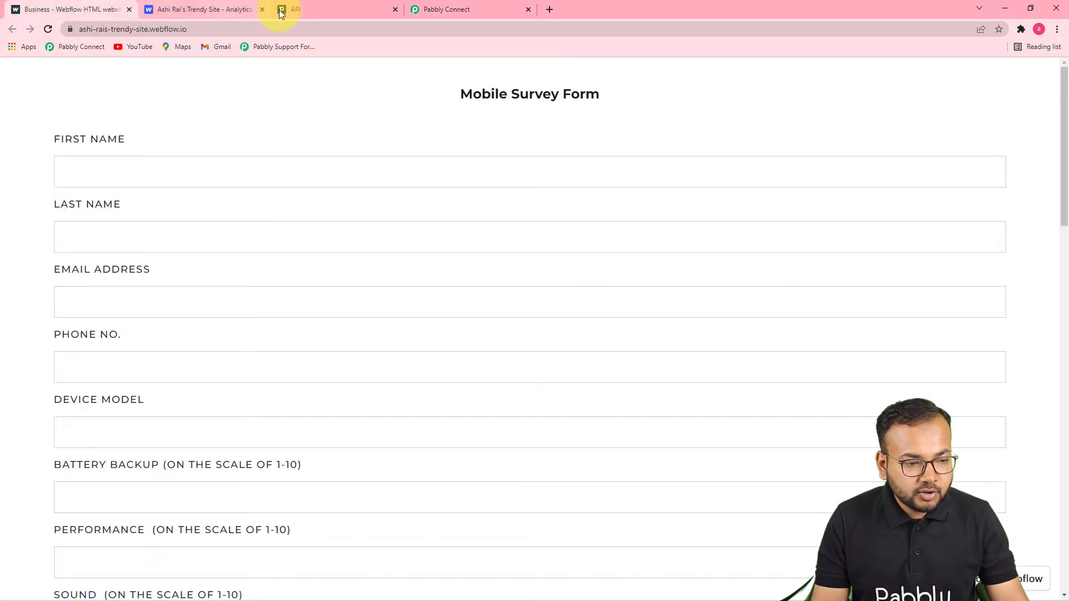
click(234, 9)
click(351, 349)
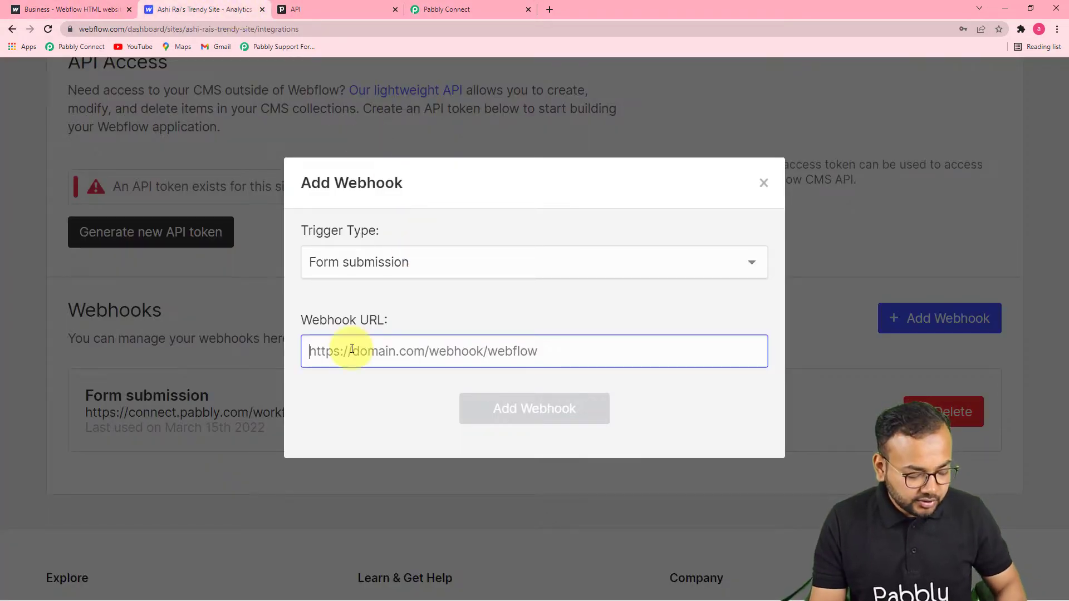
key(ctrl+v)
click(489, 407)
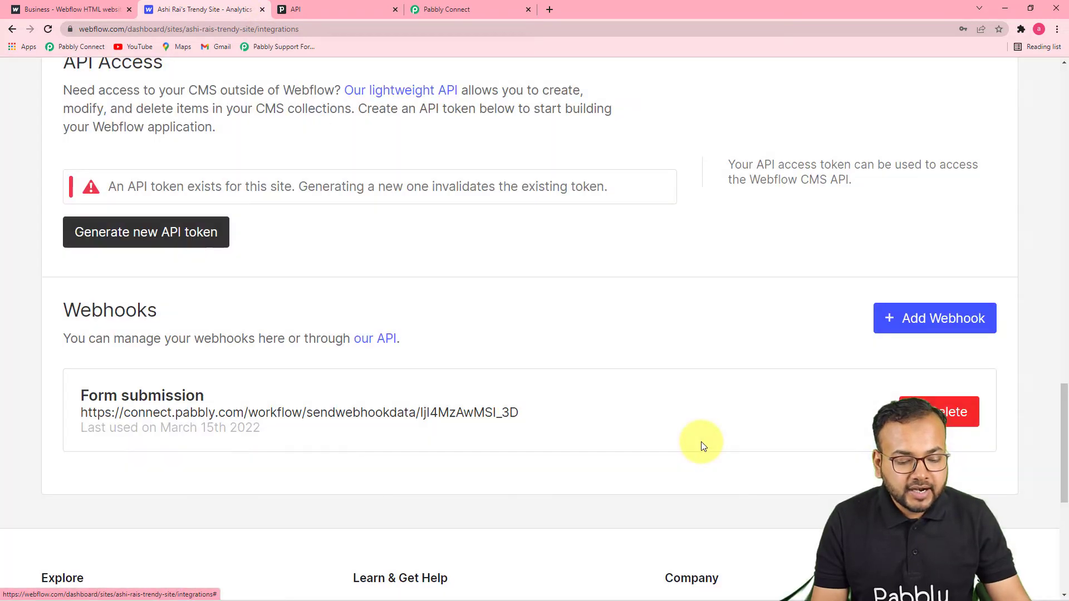
scroll(703, 445, down, 1)
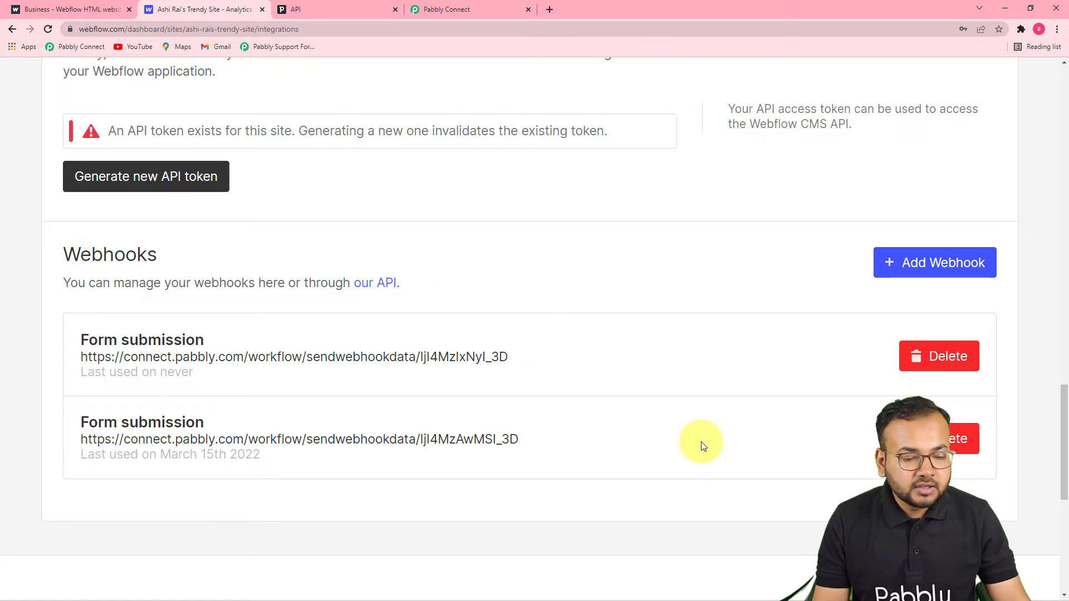
scroll(700, 442, up, 3)
click(489, 15)
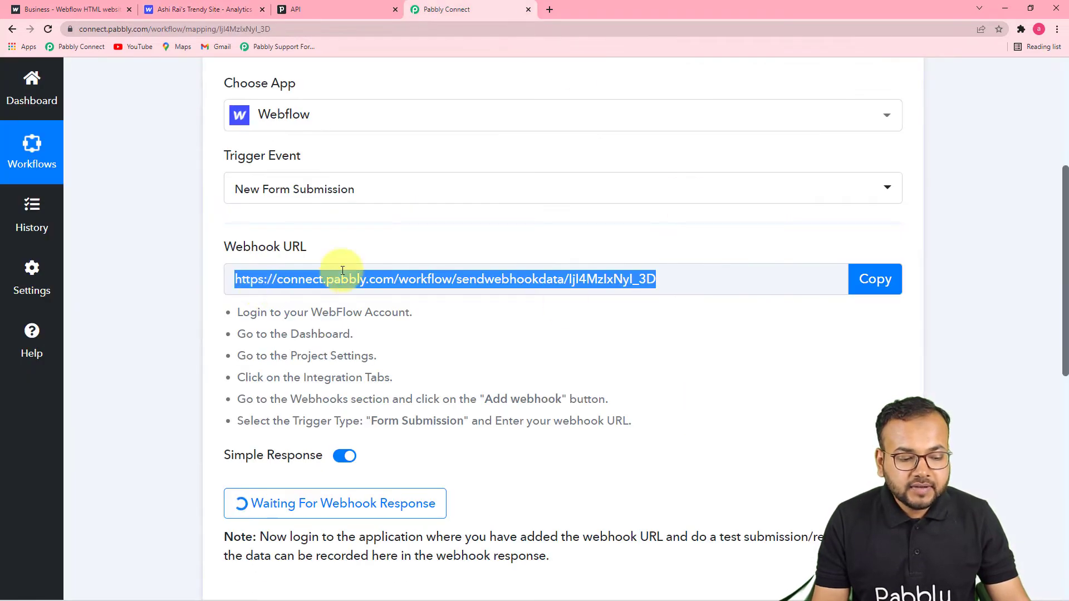
Step: Check the Pipedrive People list, then bring up the live Mobile Survey Form page
scroll(509, 423, down, 4)
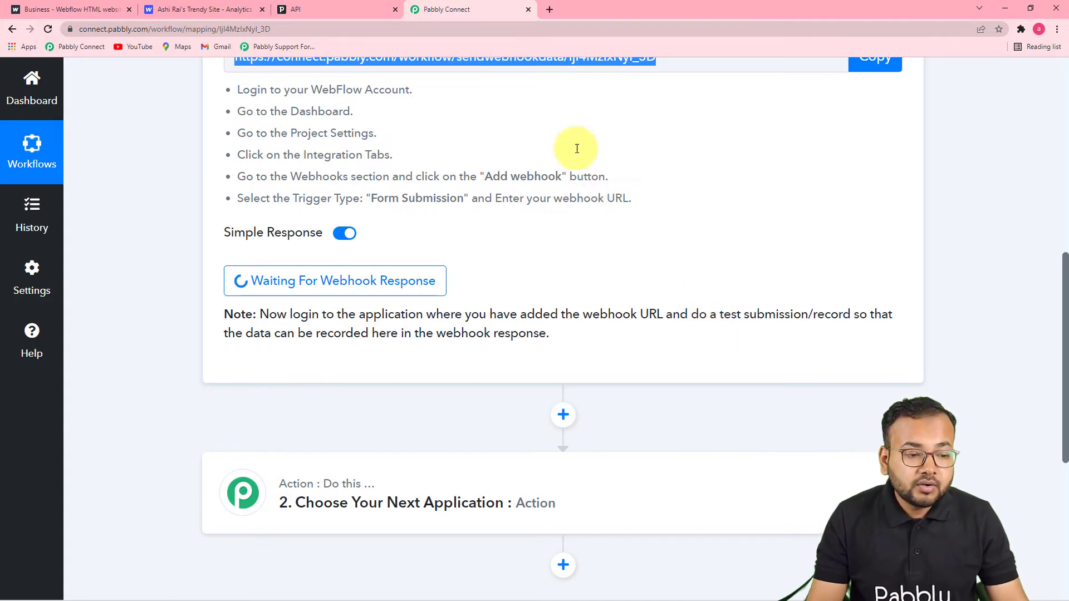
click(292, 9)
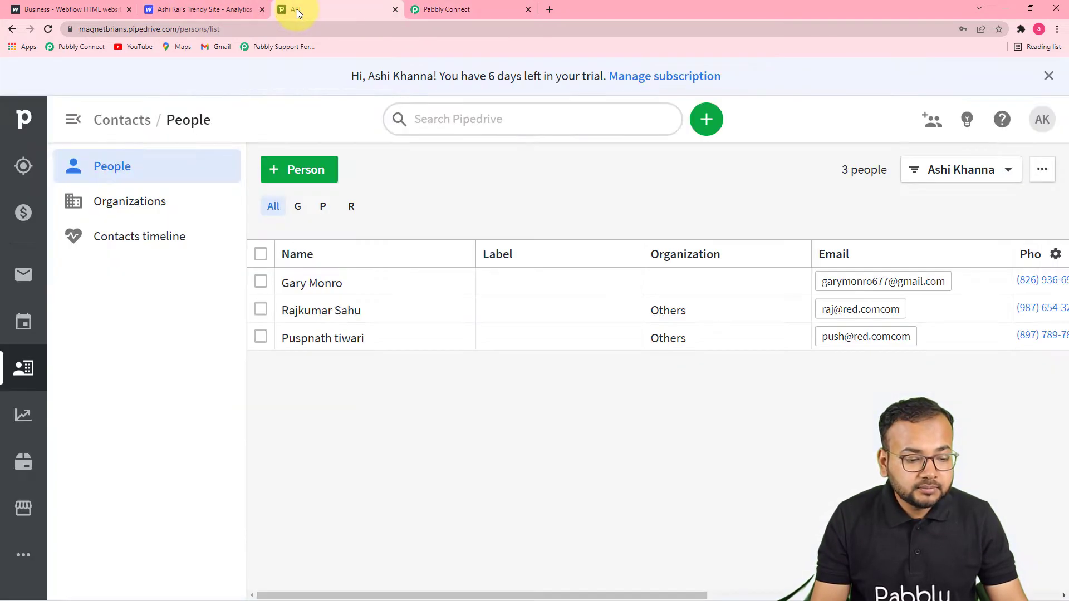
click(114, 5)
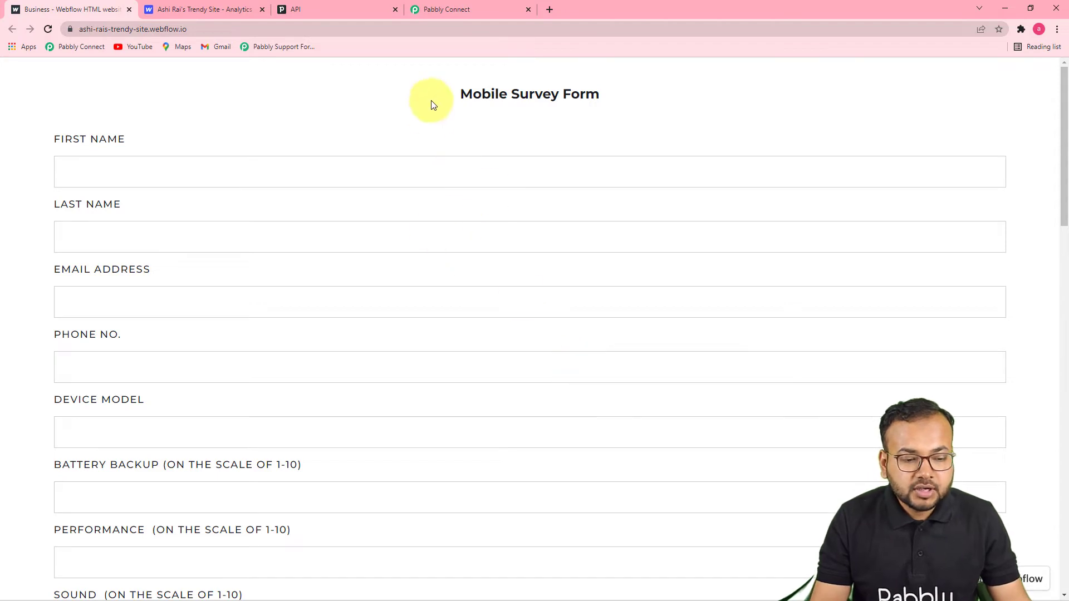
Step: Fill in the test contact's first name, last name, email and phone number
scroll(546, 306, down, 2)
scroll(551, 318, up, 2)
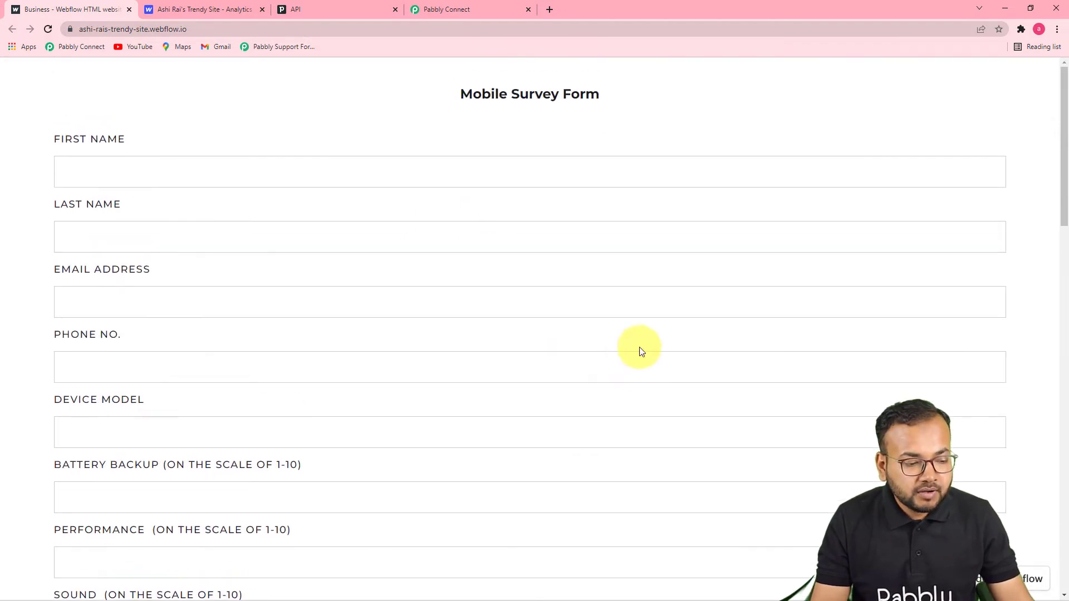
click(655, 175)
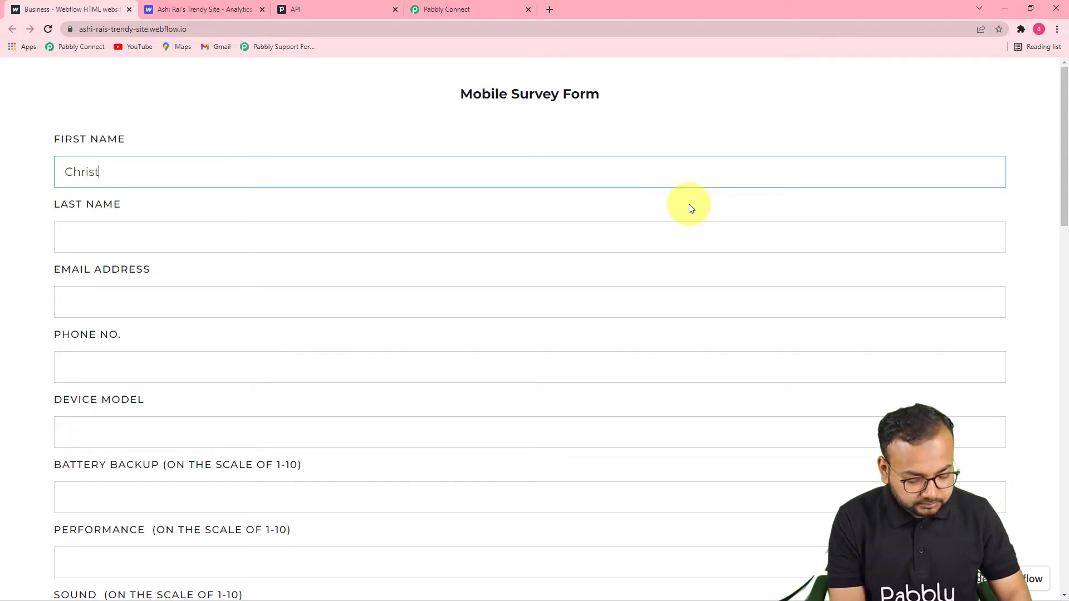
click(526, 225)
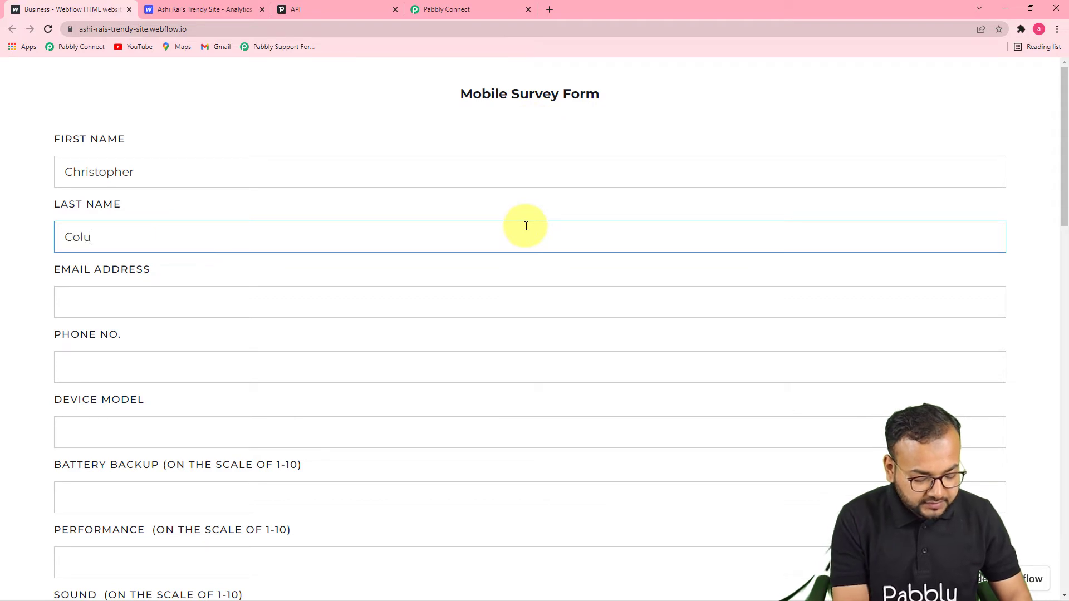
text(Columbus)
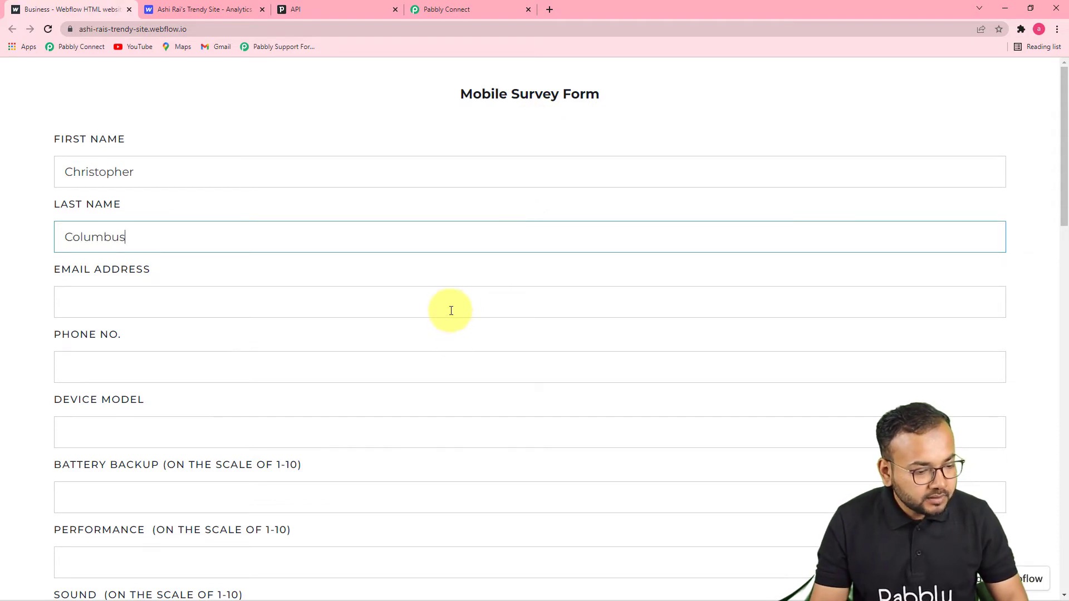
click(450, 303)
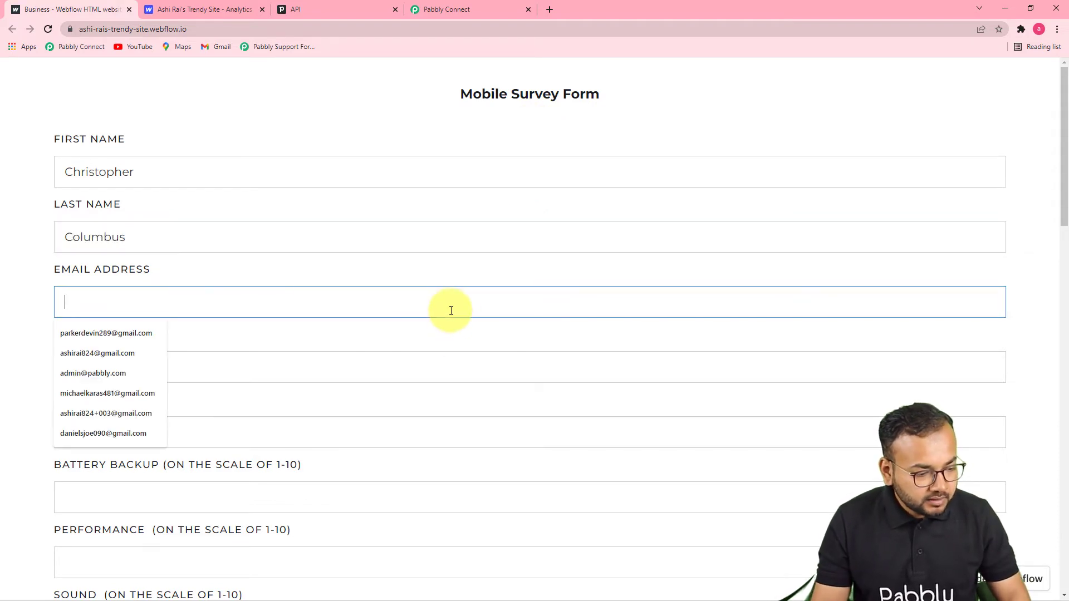
click(93, 331)
click(109, 371)
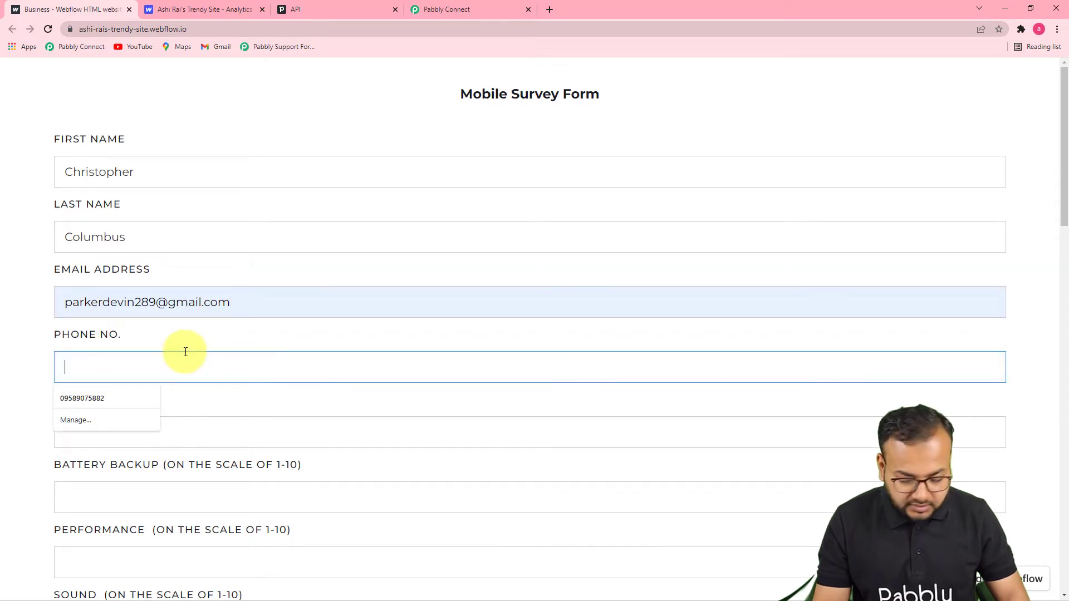
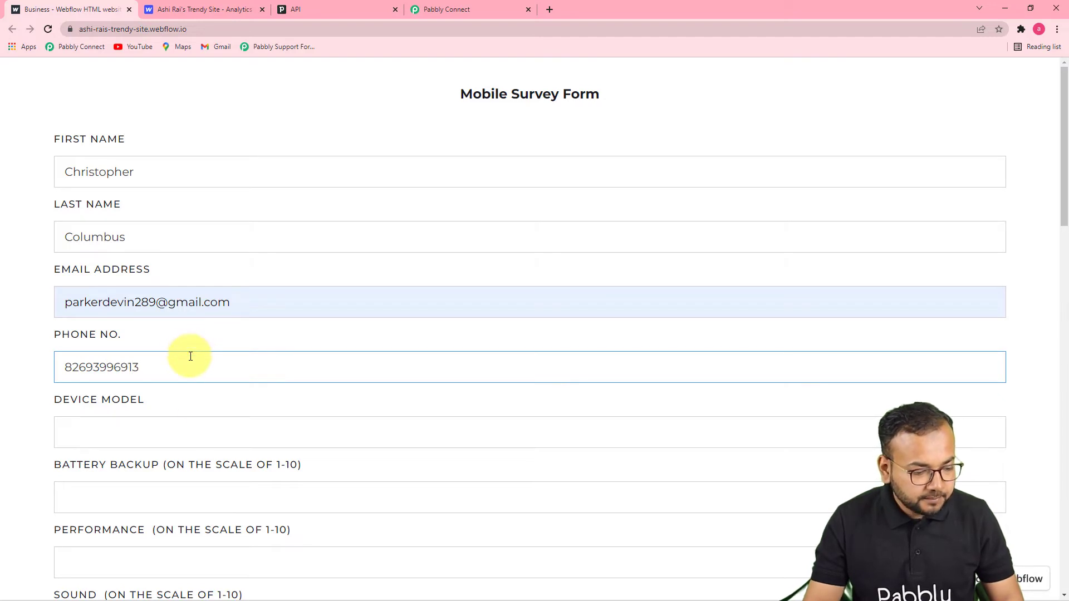
Step: Enter device model 'I phone 11', choose the battery, performance, sound and camera ratings, and submit
scroll(202, 408, down, 4)
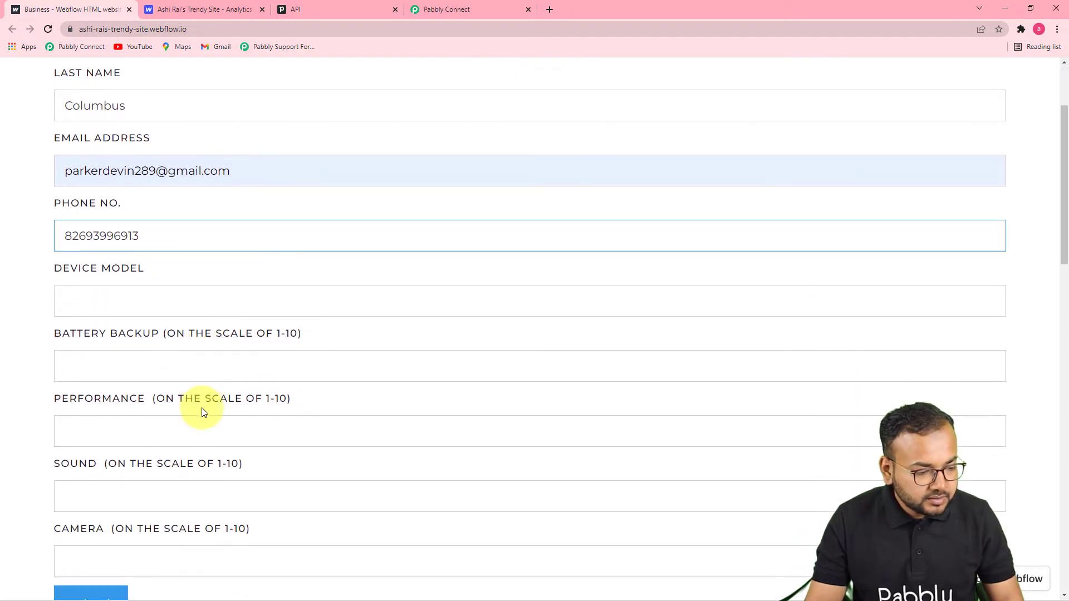
click(241, 205)
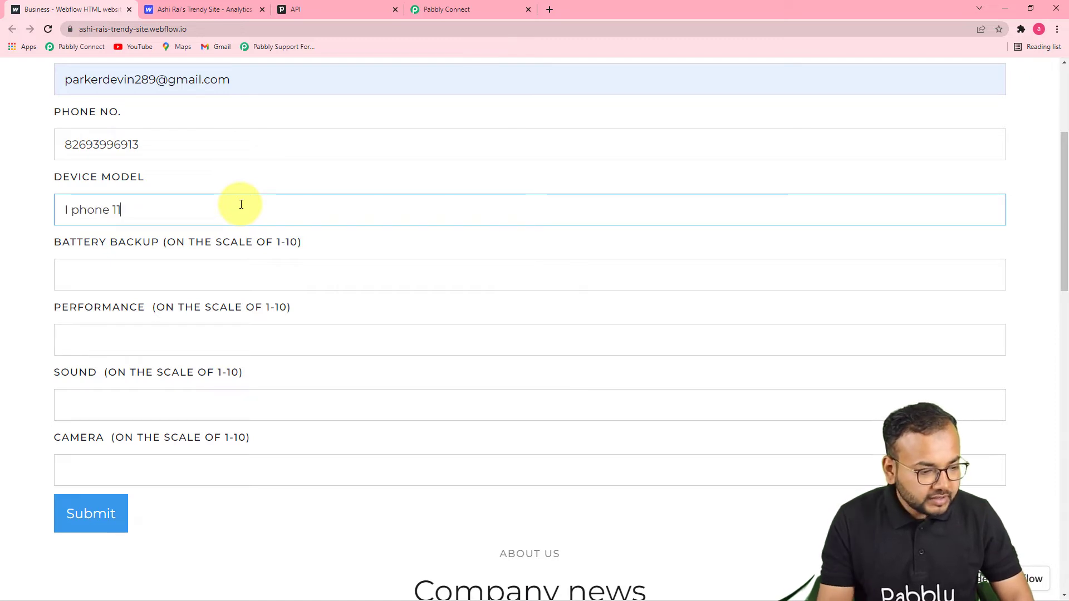
click(229, 276)
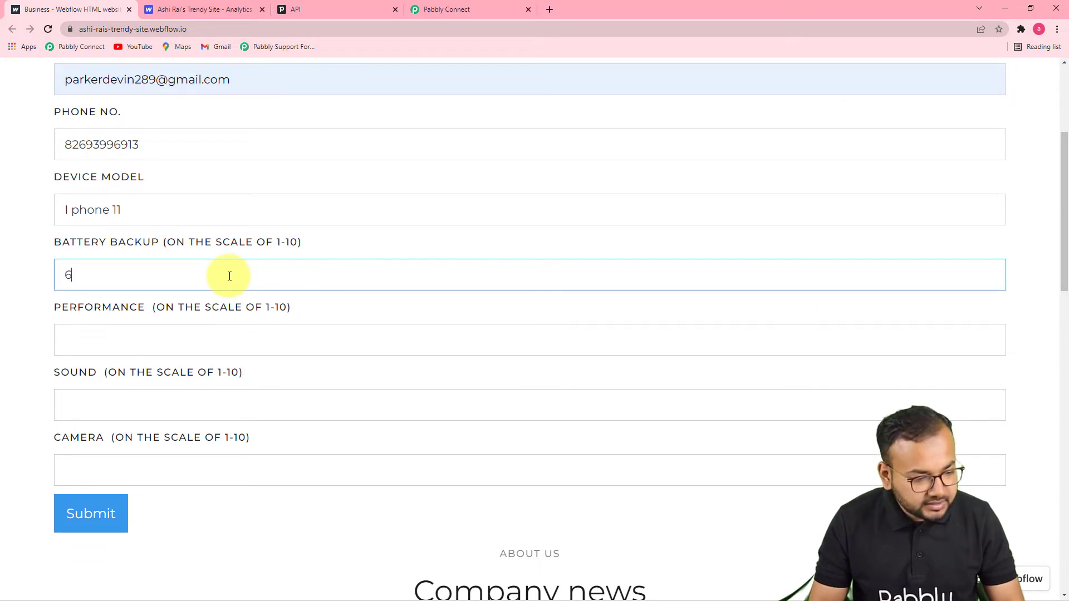
click(212, 347)
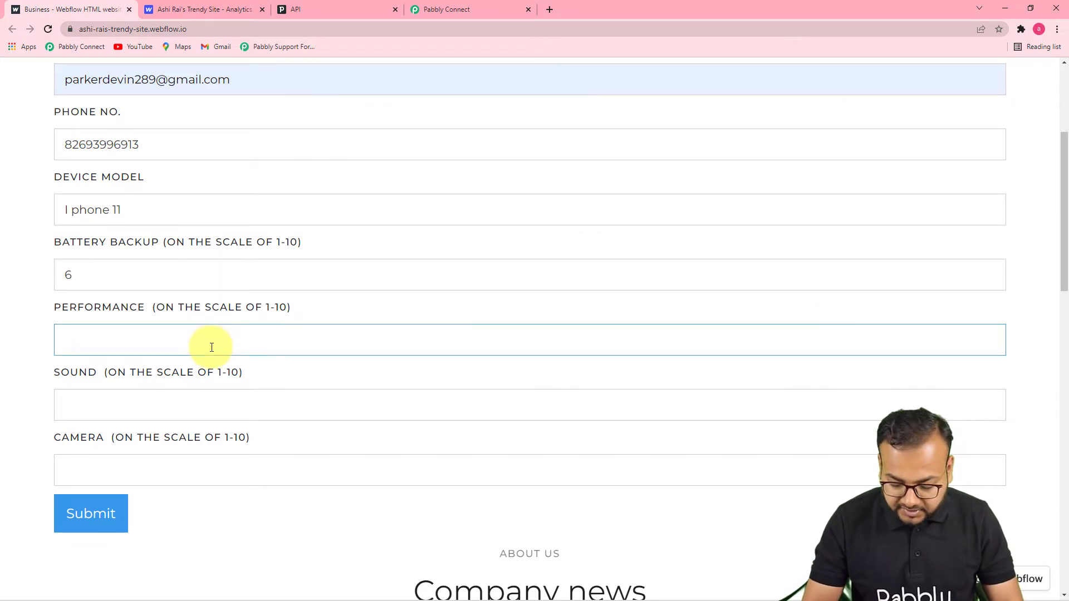
click(190, 405)
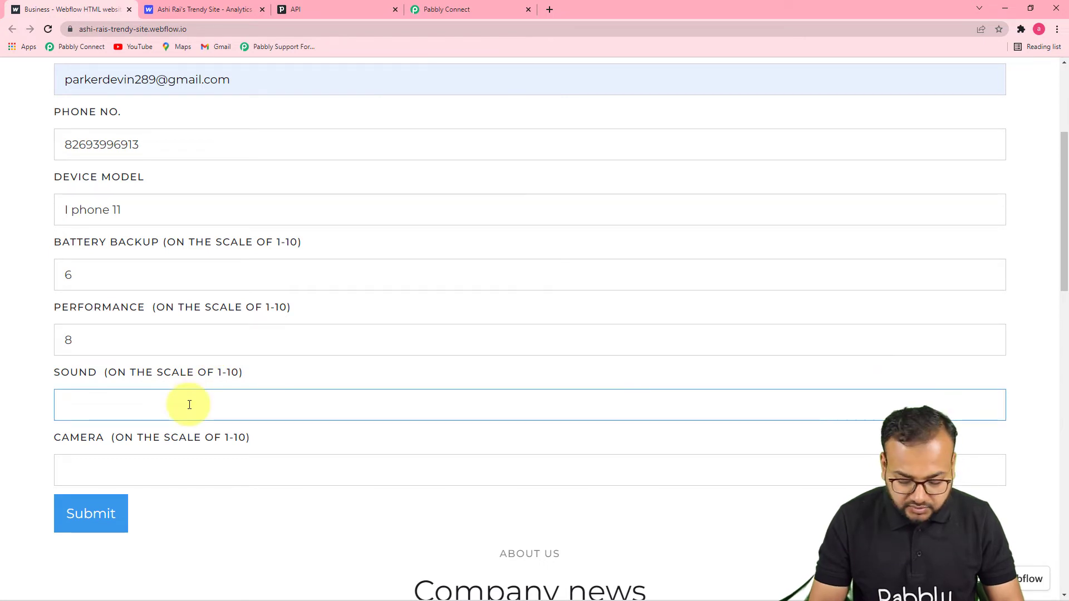
click(209, 482)
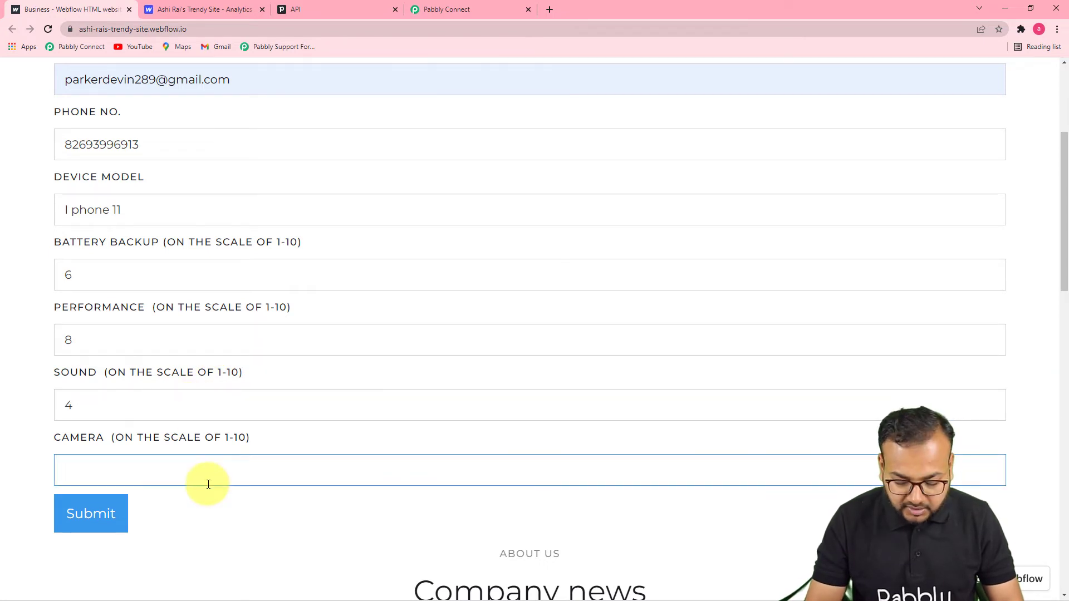
click(77, 519)
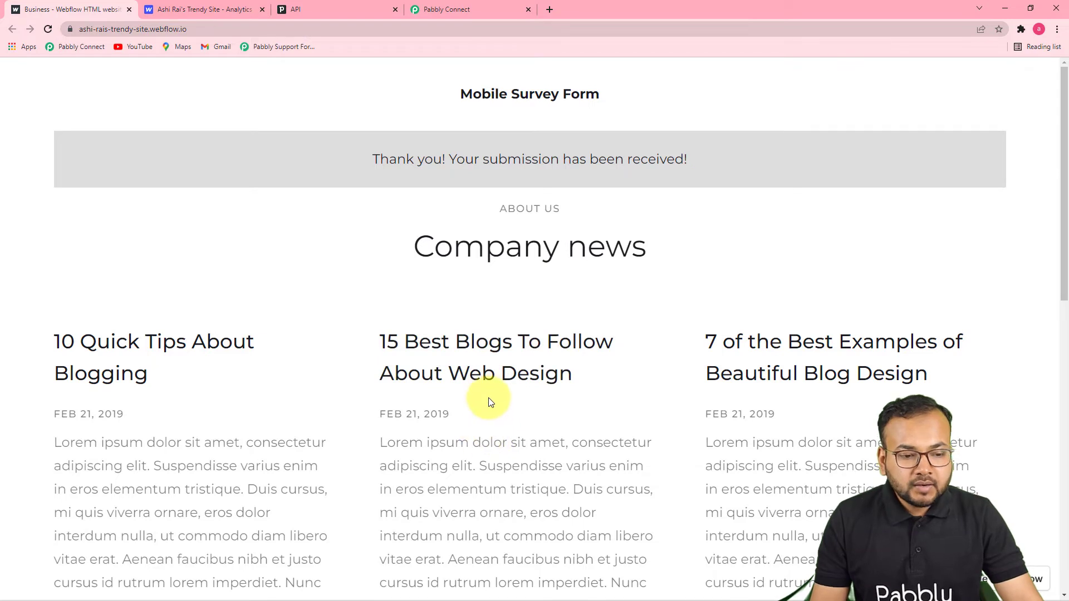
click(449, 11)
scroll(620, 302, down, 3)
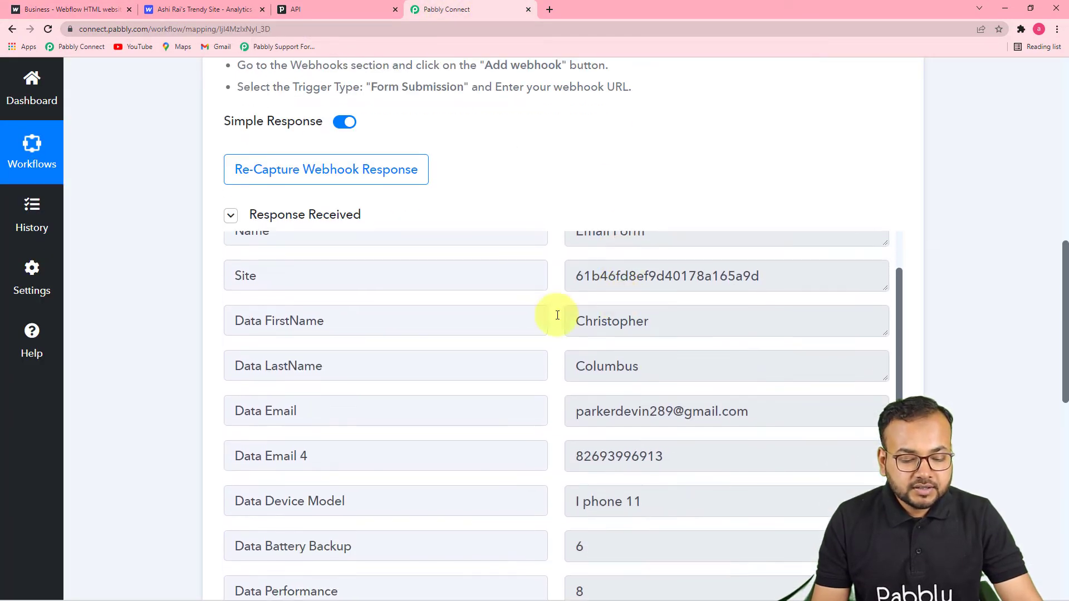
scroll(187, 315, down, 4)
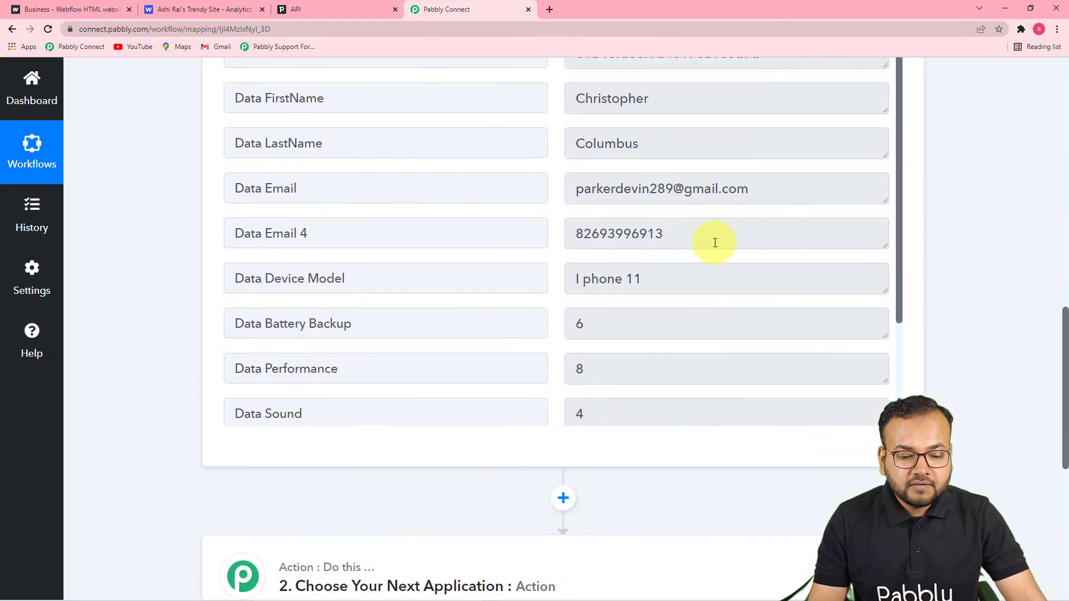
scroll(715, 243, up, 1)
scroll(715, 243, up, 3)
scroll(712, 242, down, 2)
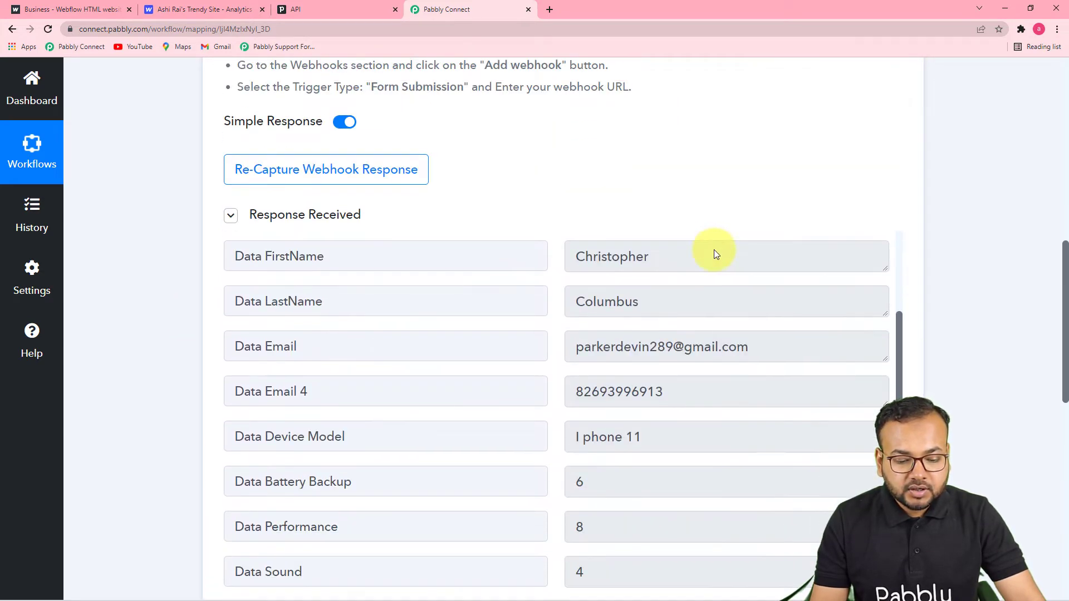
scroll(731, 334, down, 1)
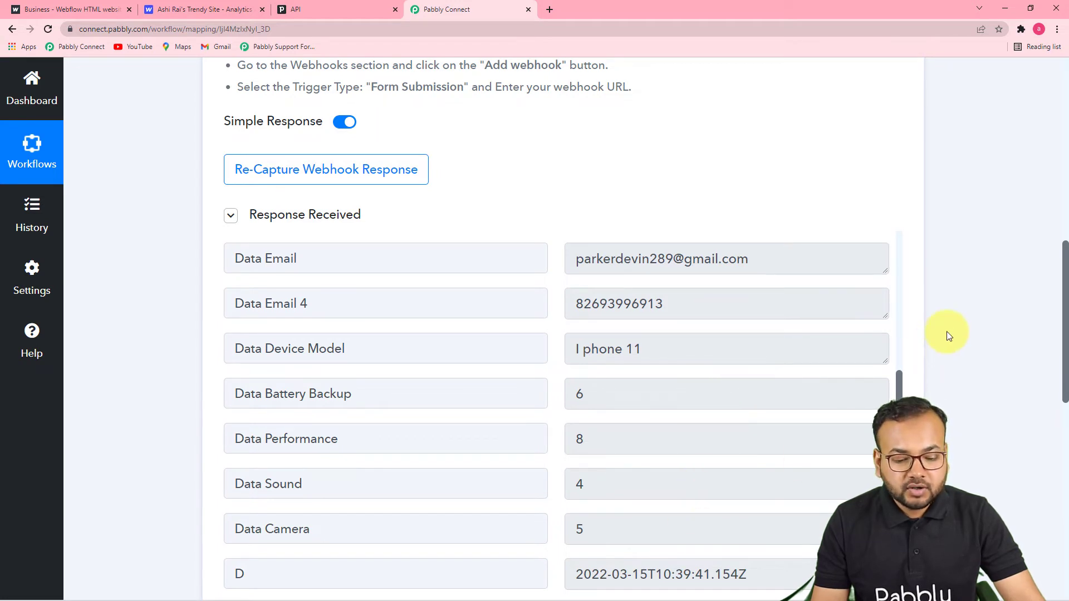
scroll(948, 336, down, 2)
scroll(948, 335, down, 2)
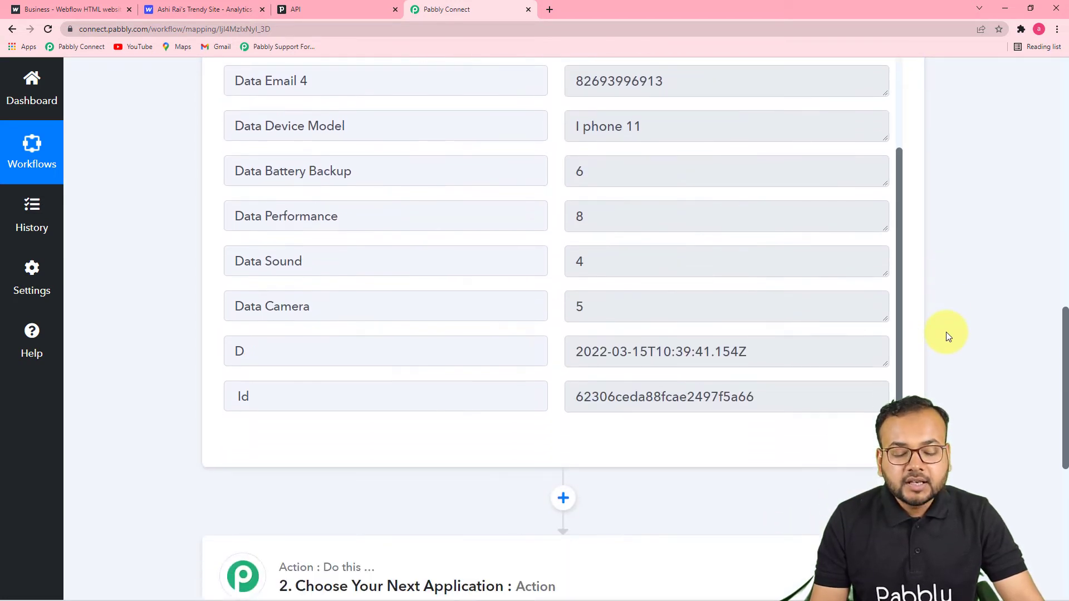
scroll(948, 336, down, 2)
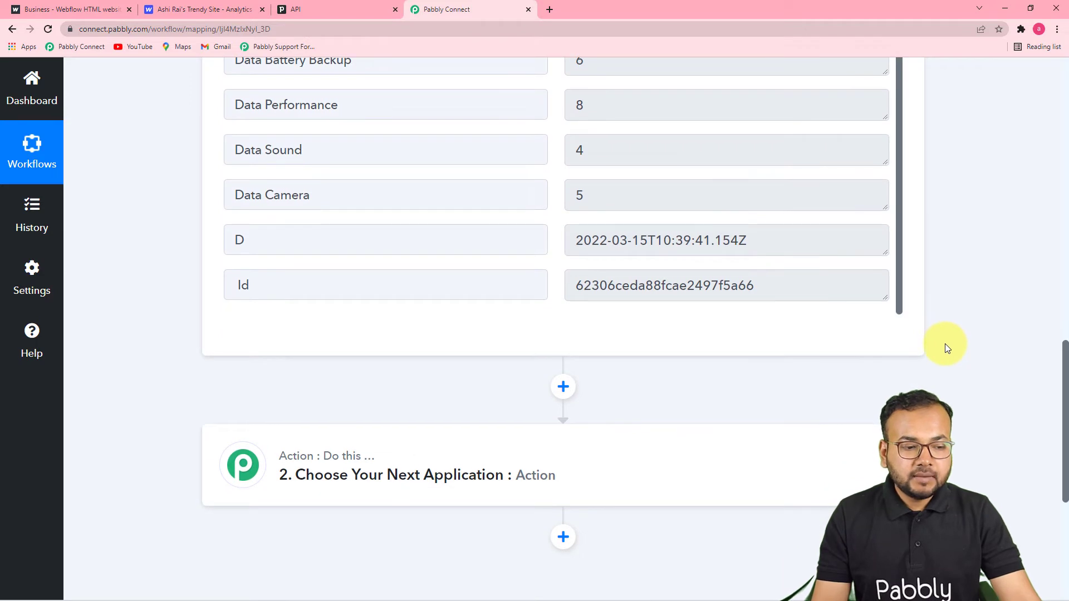
scroll(944, 344, down, 2)
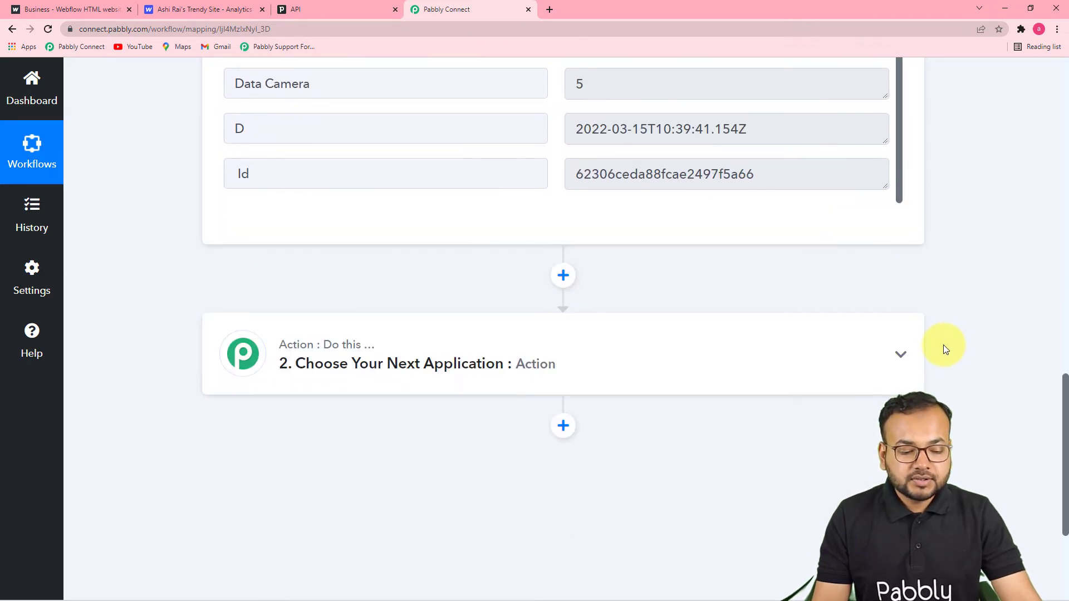
Step: Set the action step to the PipeDrive app with the Create Person event
click(597, 367)
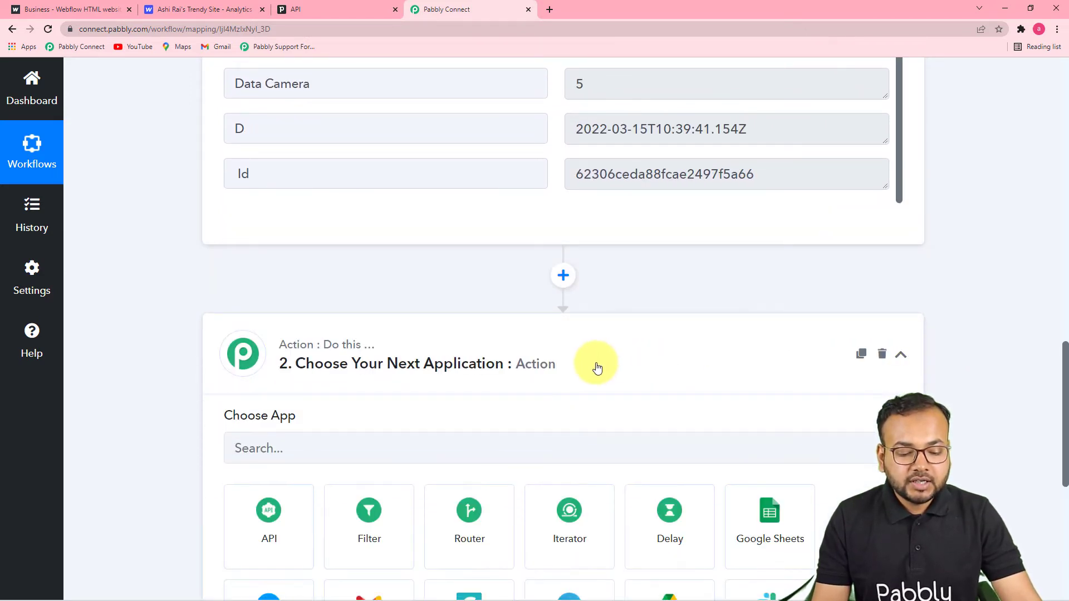
scroll(597, 334, down, 3)
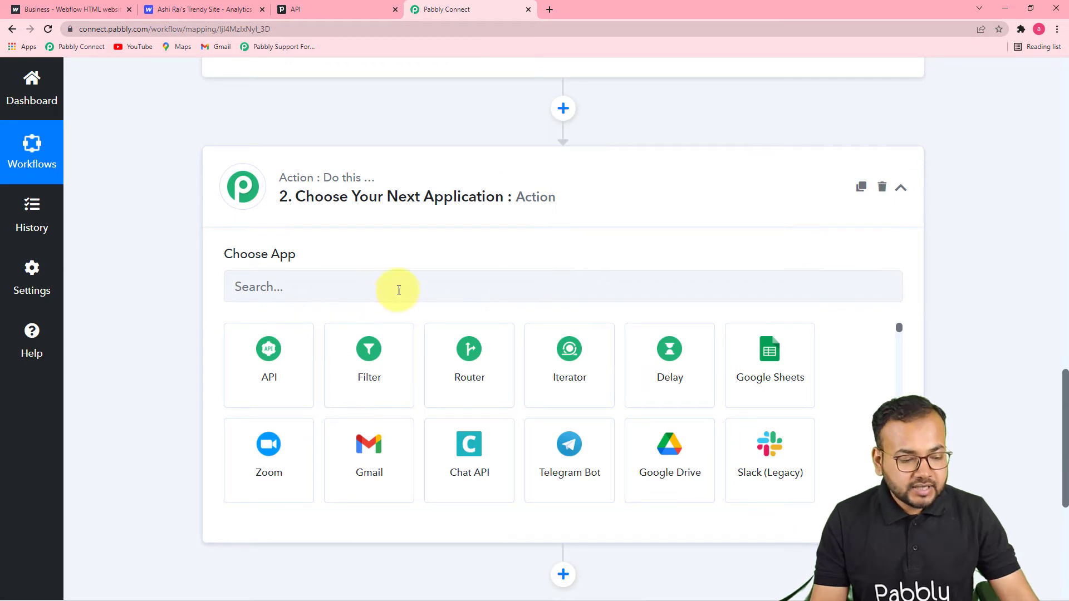
click(398, 290)
text(pipi)
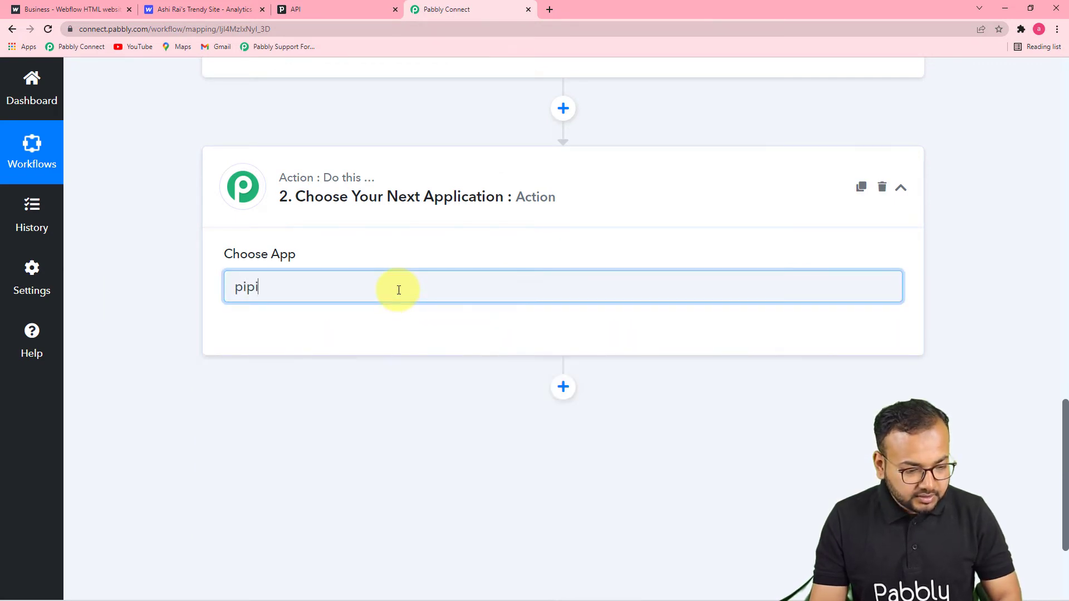
key(BackSpace)
text(e)
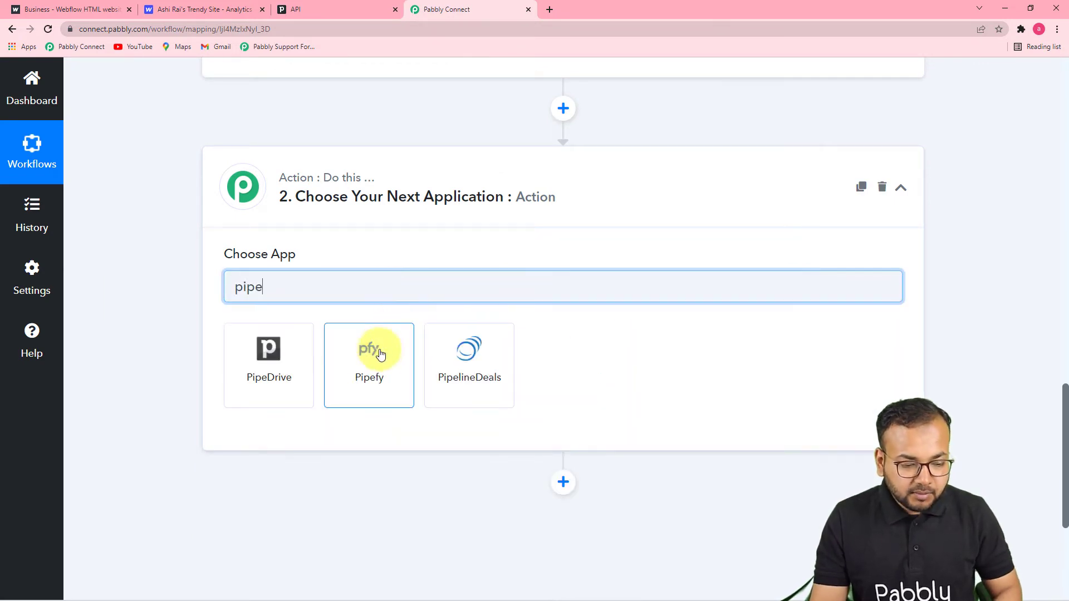
click(257, 377)
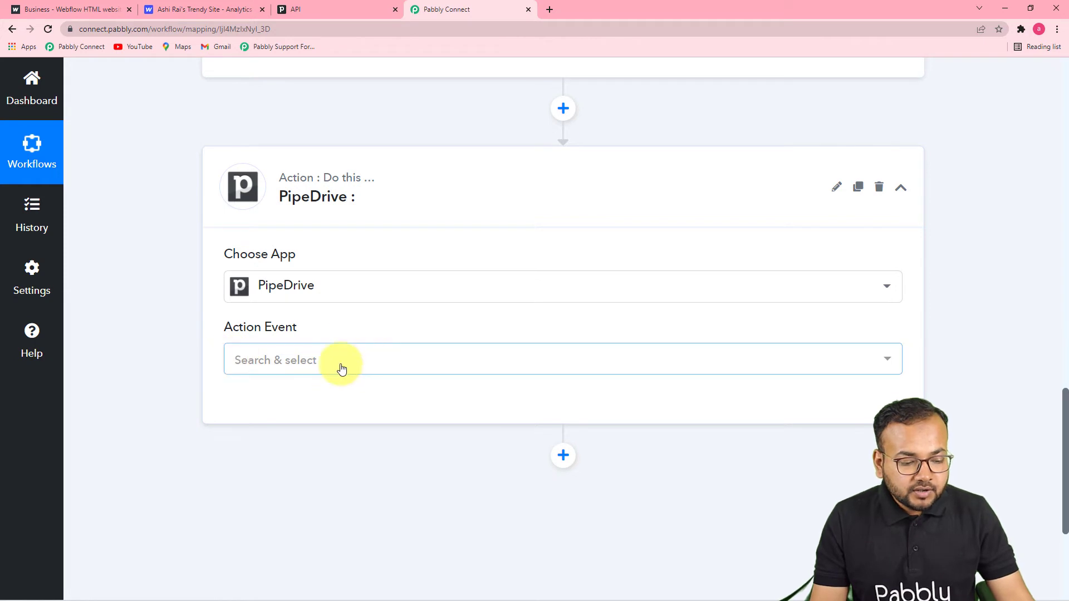
click(342, 366)
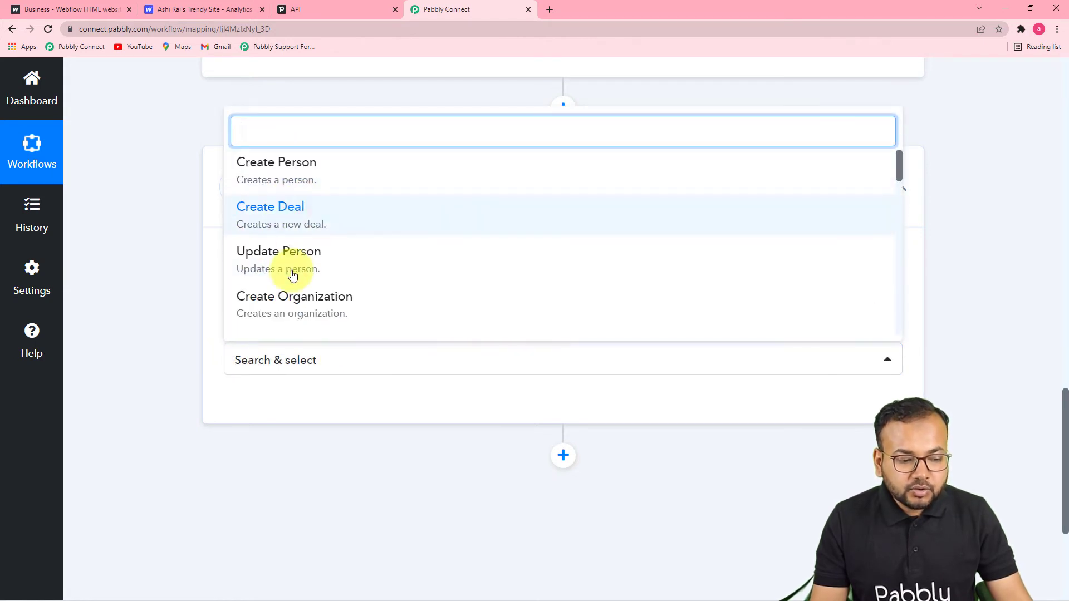
click(277, 182)
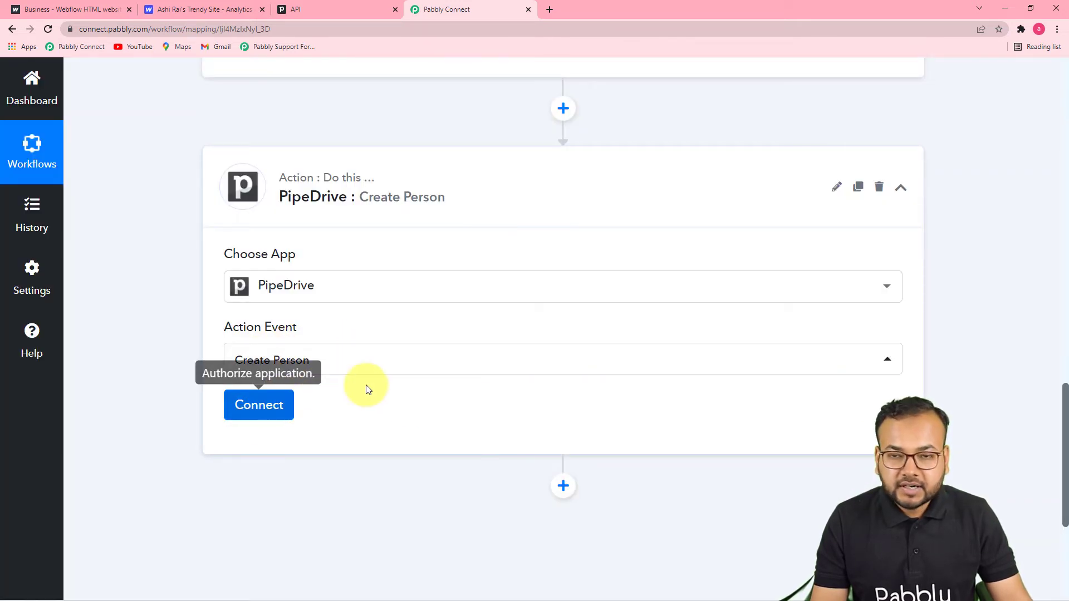
Step: Start a new PipeDrive connection, PipeDrive #37, and switch to the Pipedrive tab
click(262, 412)
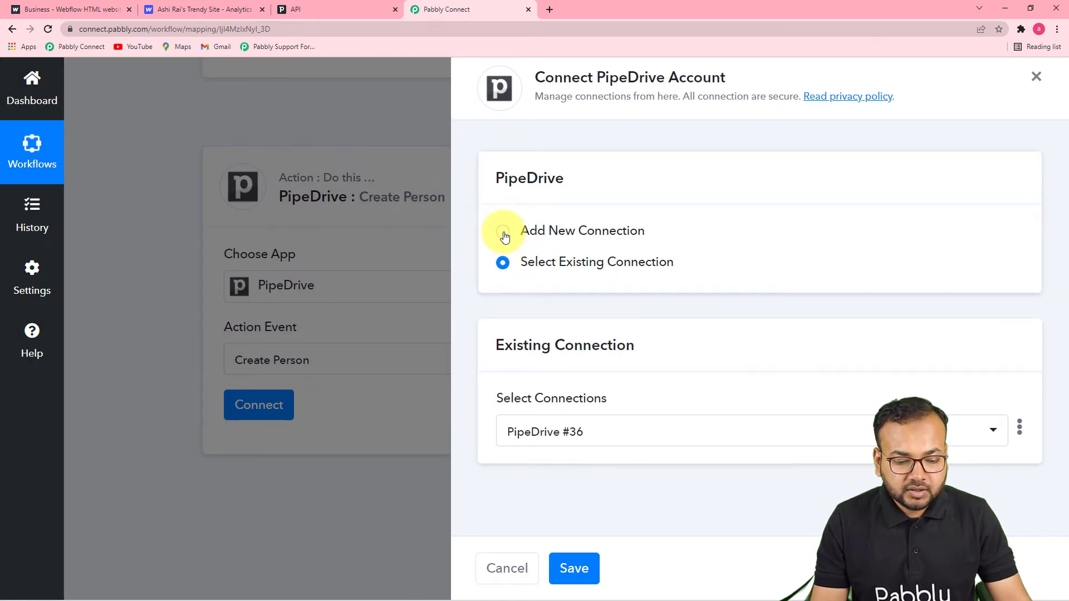
click(505, 237)
scroll(640, 317, down, 1)
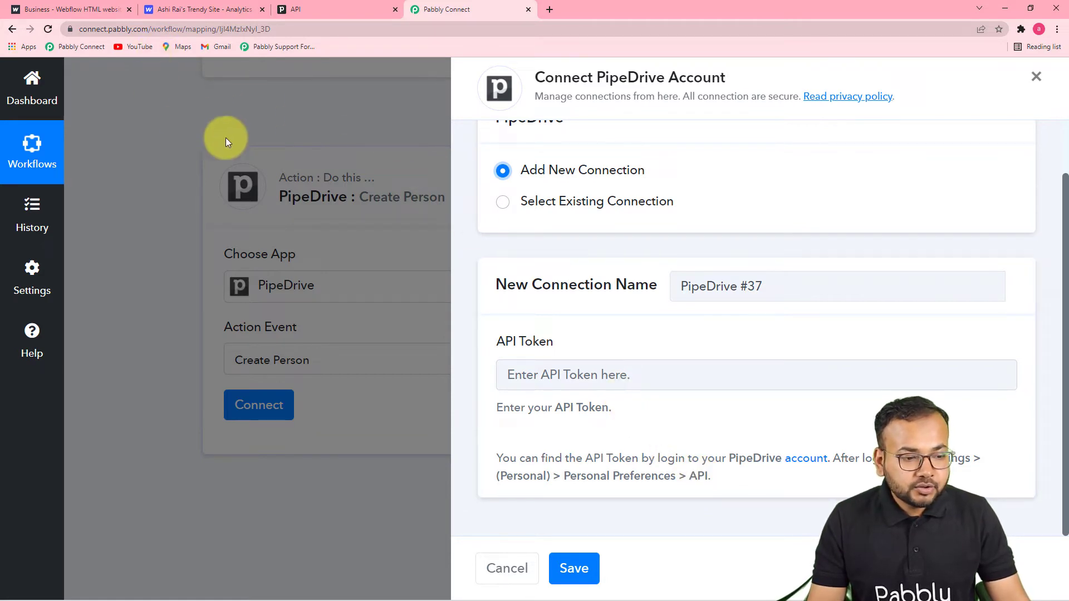
click(313, 12)
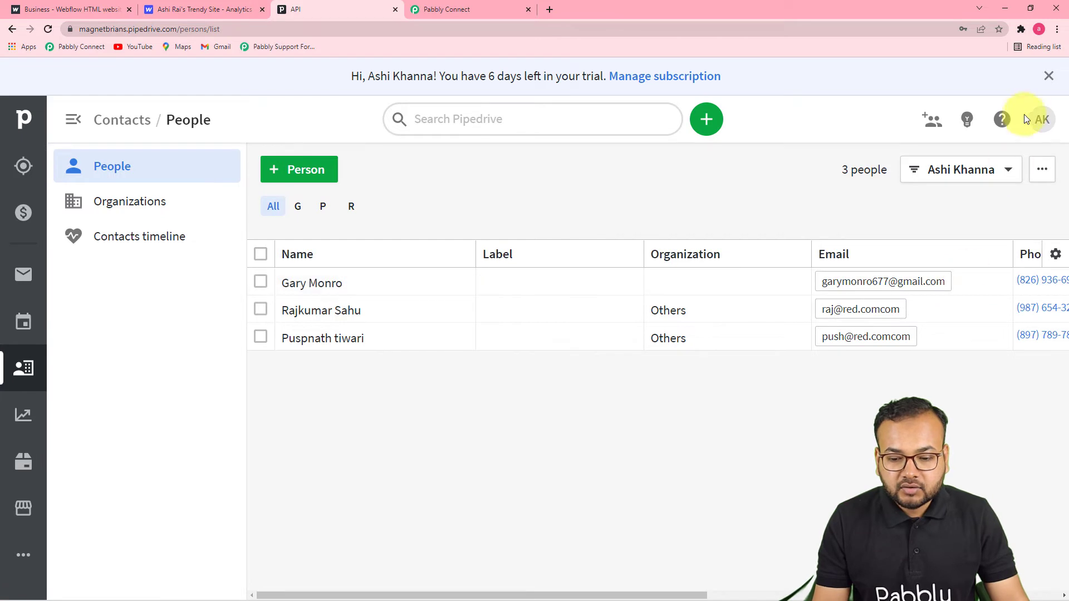
Step: Copy the API token from Pipedrive's Personal preferences and focus Pabbly's API Token field
click(1039, 124)
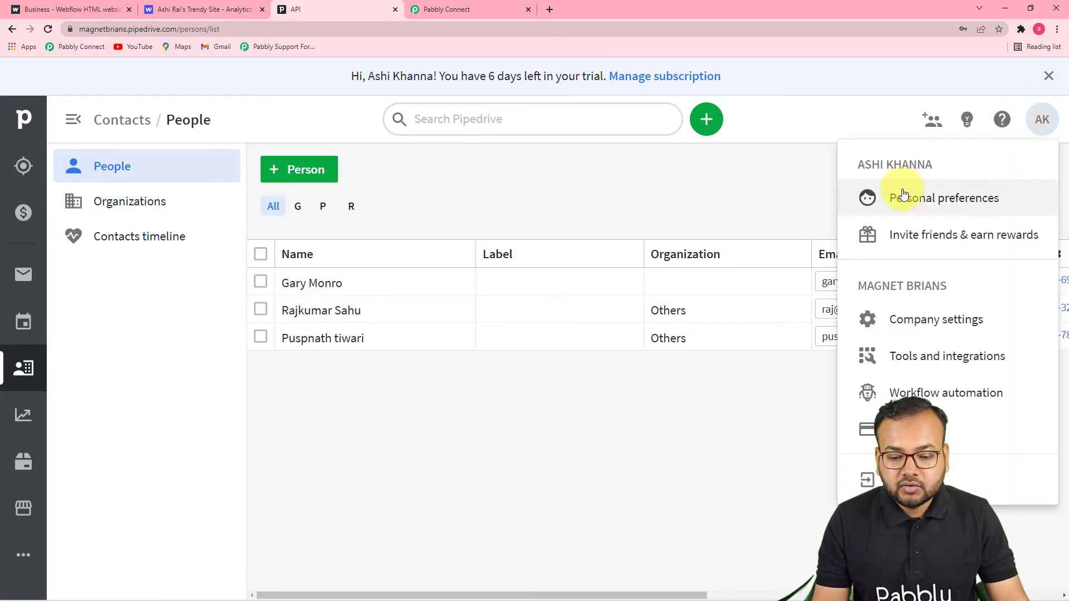
click(939, 204)
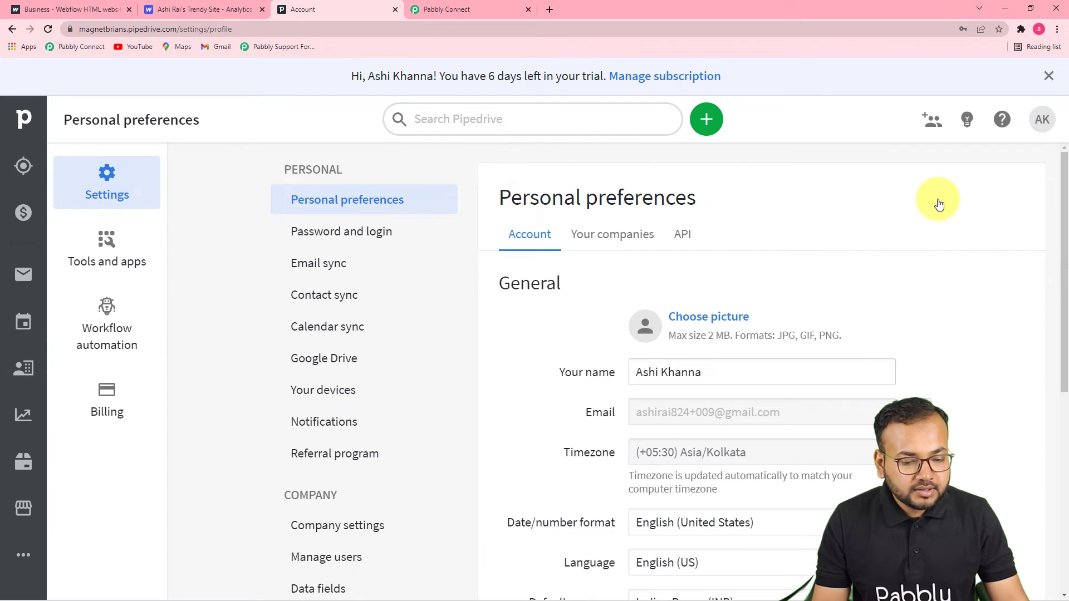
click(682, 238)
scroll(690, 239, down, 3)
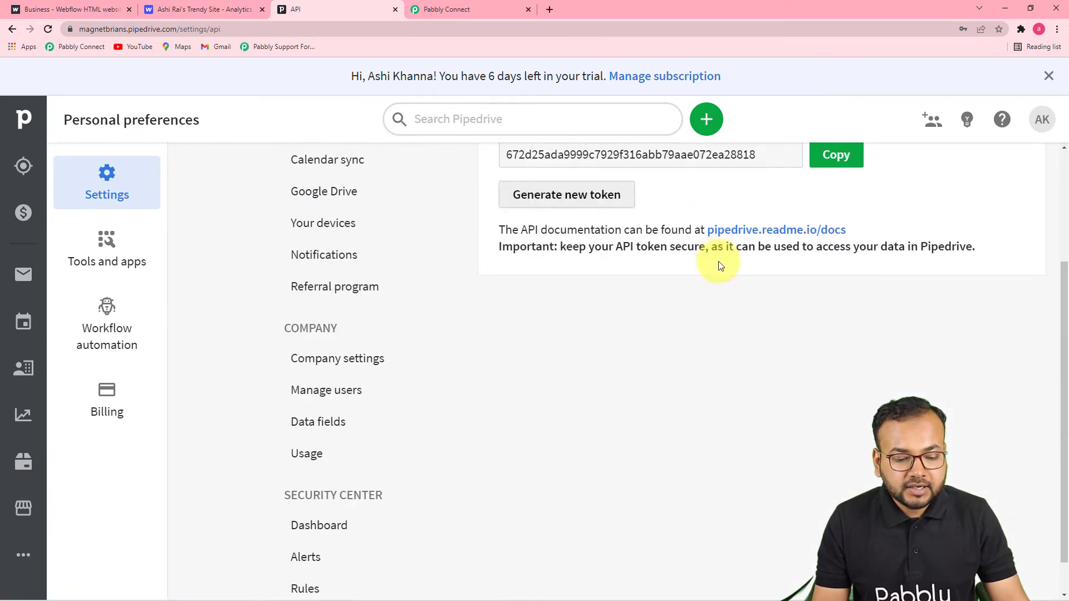
scroll(684, 228, up, 1)
scroll(684, 228, up, 1)
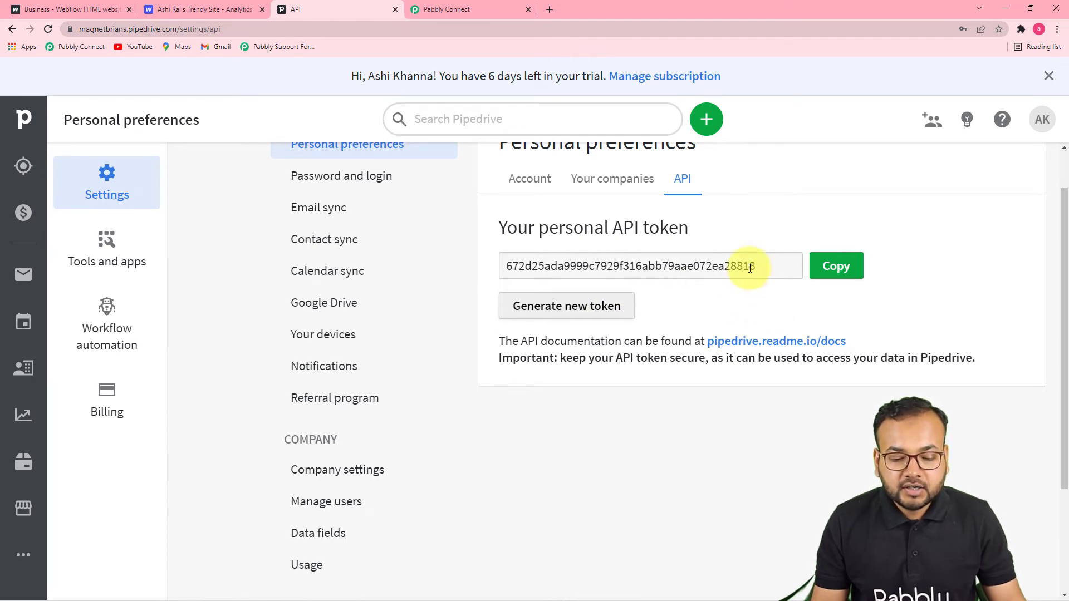
click(838, 272)
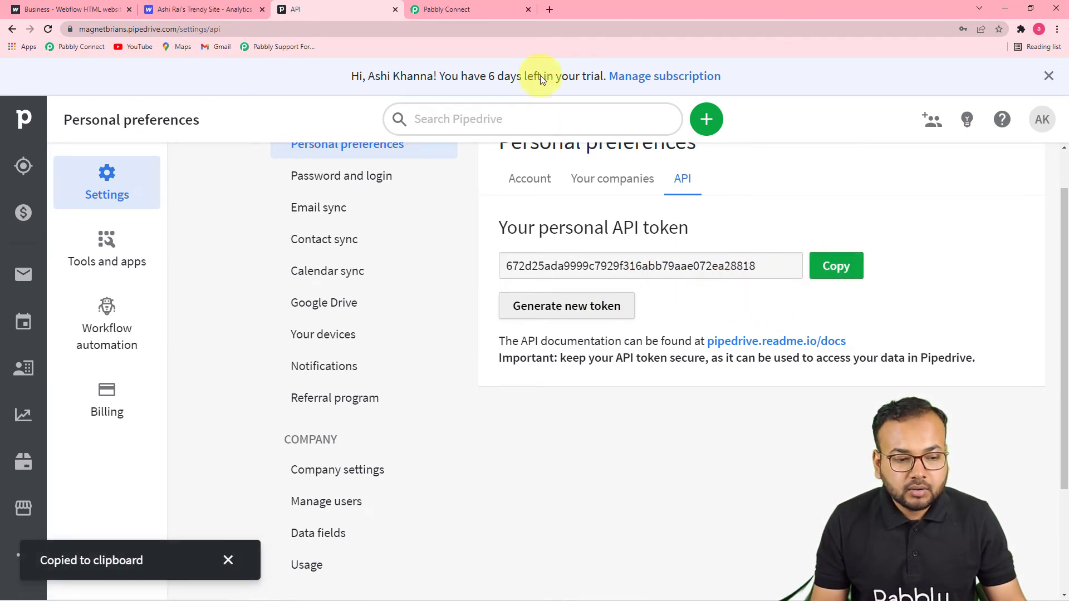
click(503, 10)
click(601, 370)
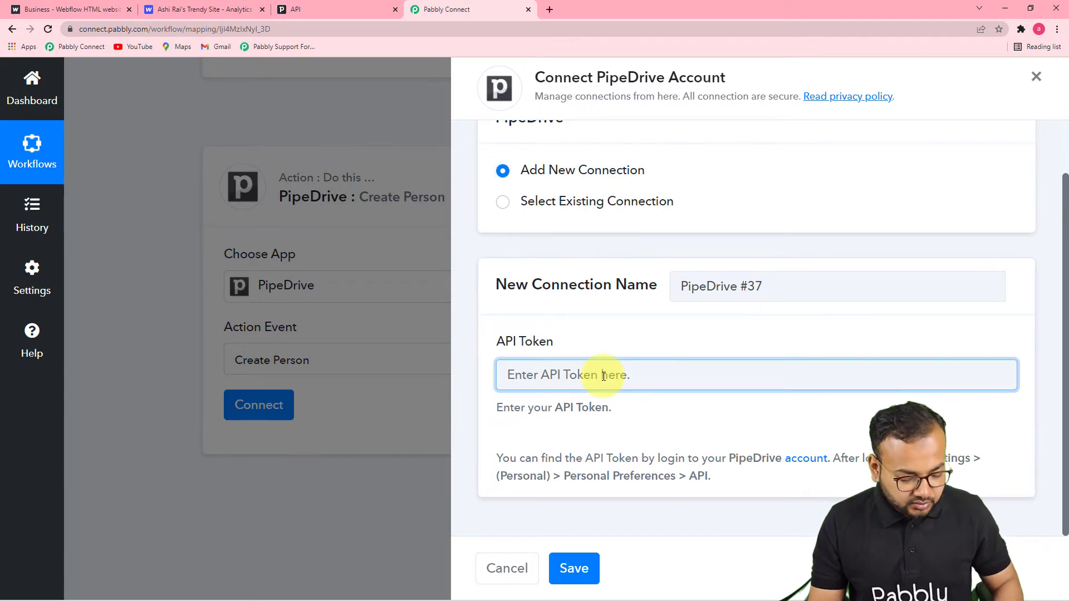
Step: Paste the API token and save the new PipeDrive connection
key(ctrl+v)
click(574, 568)
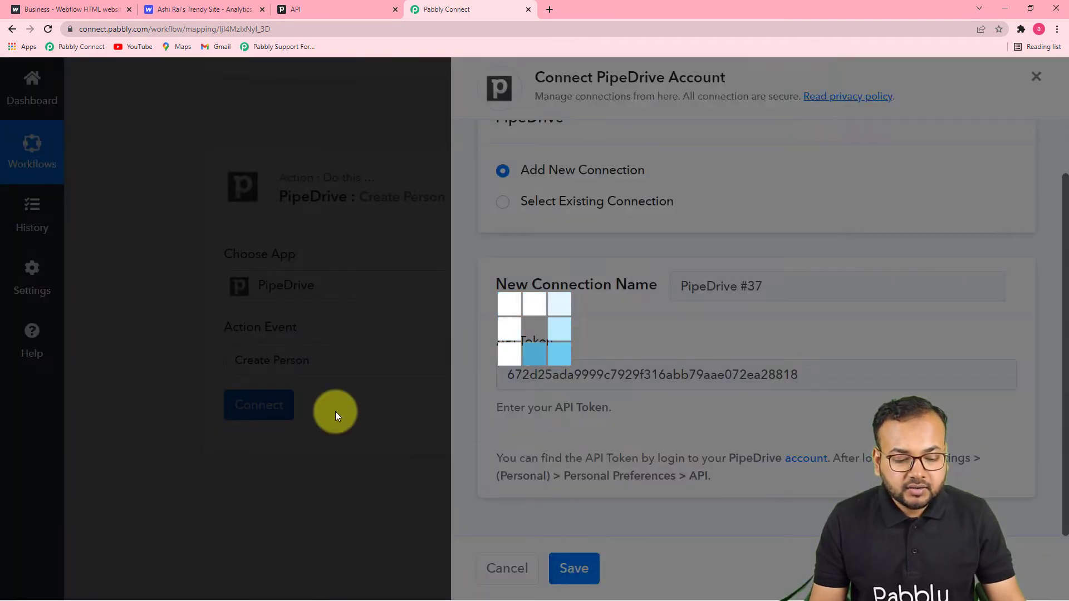
scroll(338, 409, down, 3)
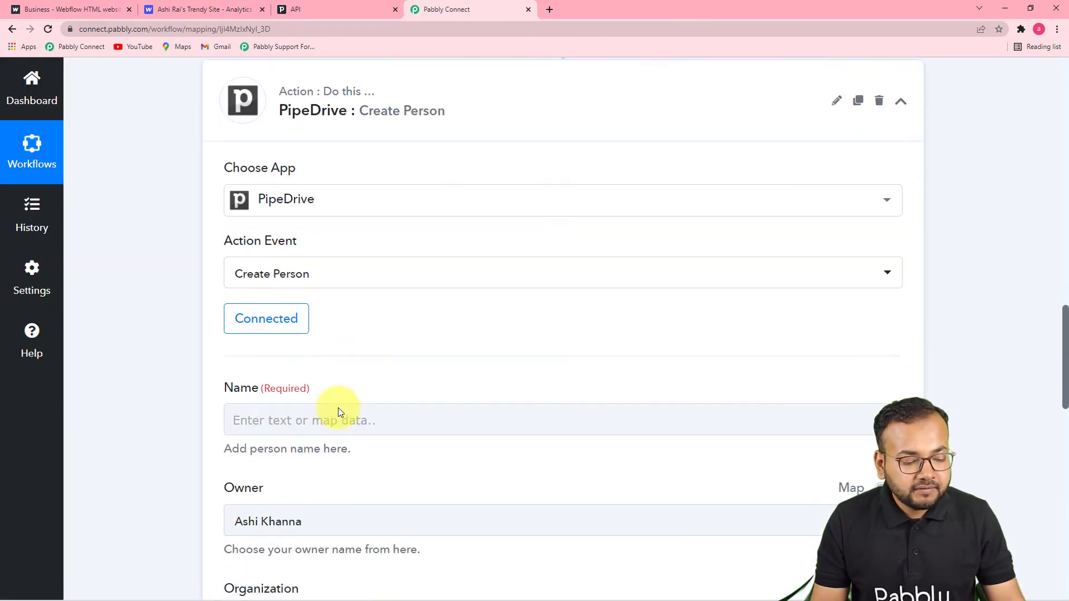
scroll(340, 410, down, 3)
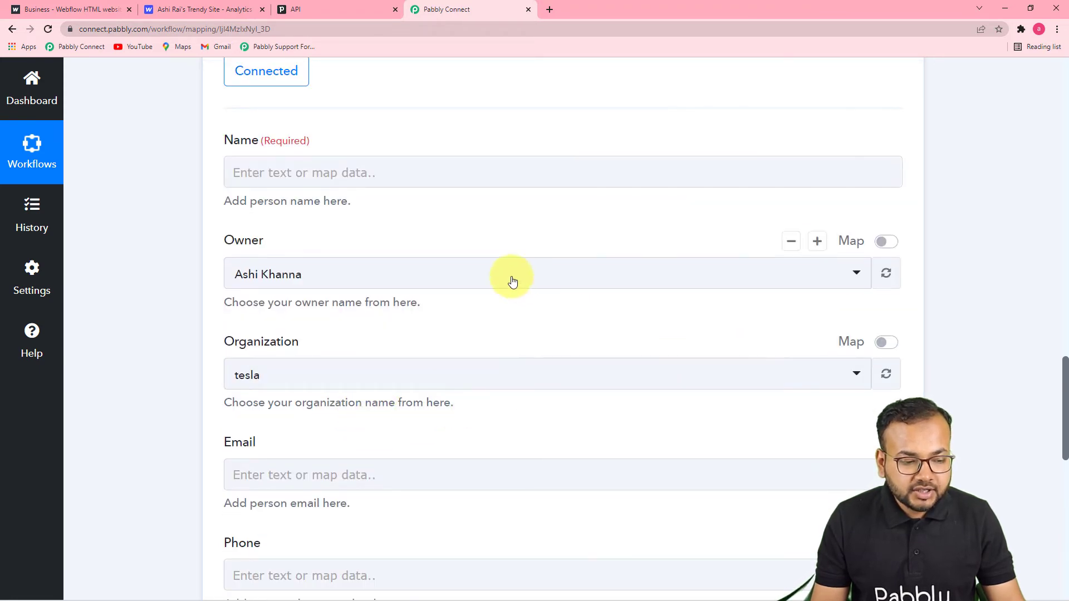
scroll(489, 203, down, 7)
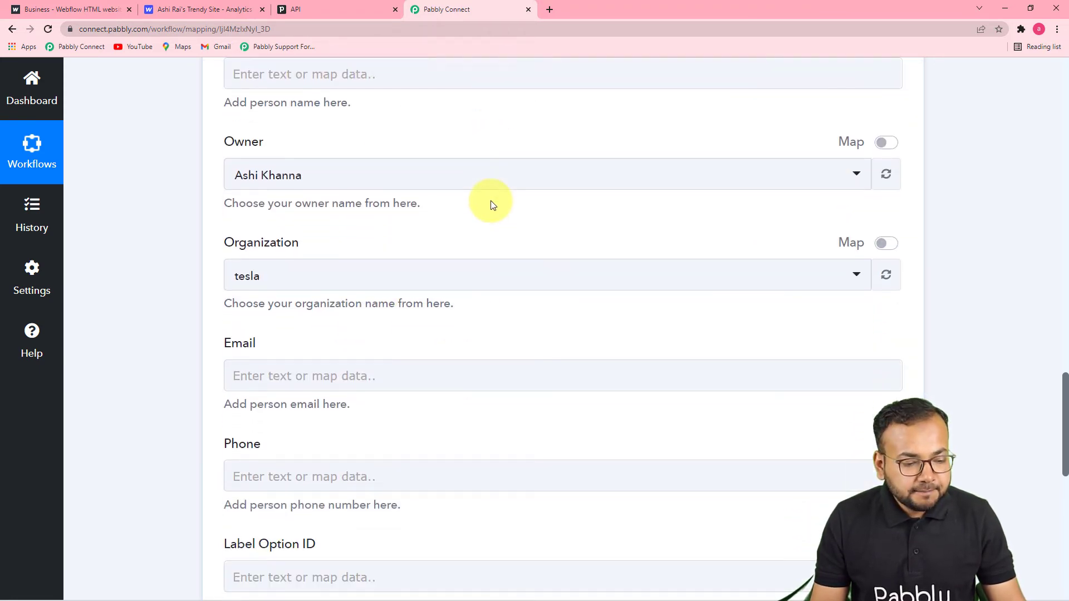
scroll(482, 282, down, 3)
scroll(484, 271, up, 11)
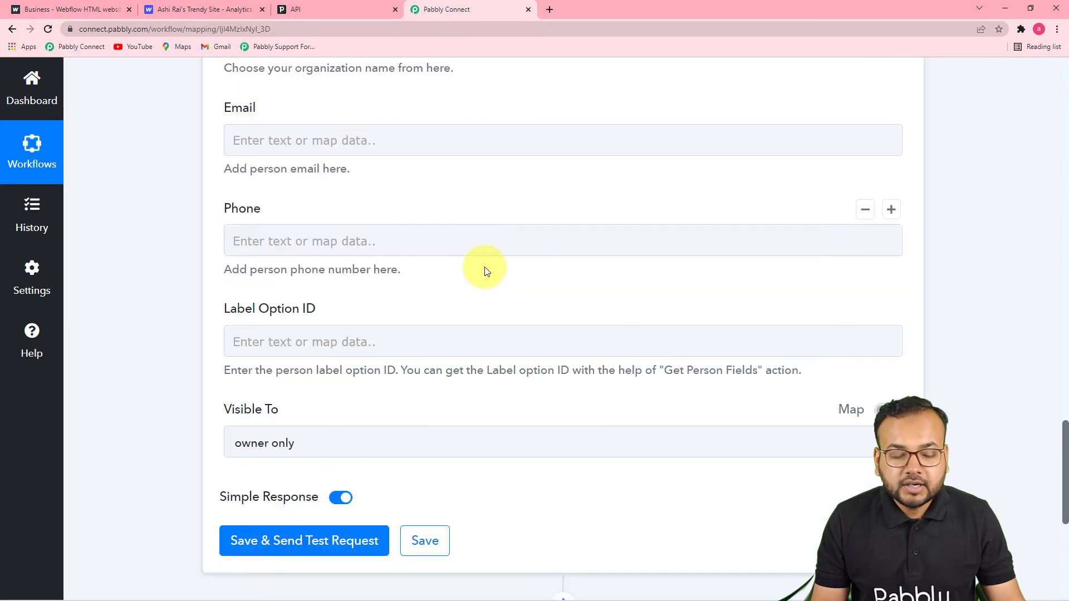
scroll(486, 271, up, 12)
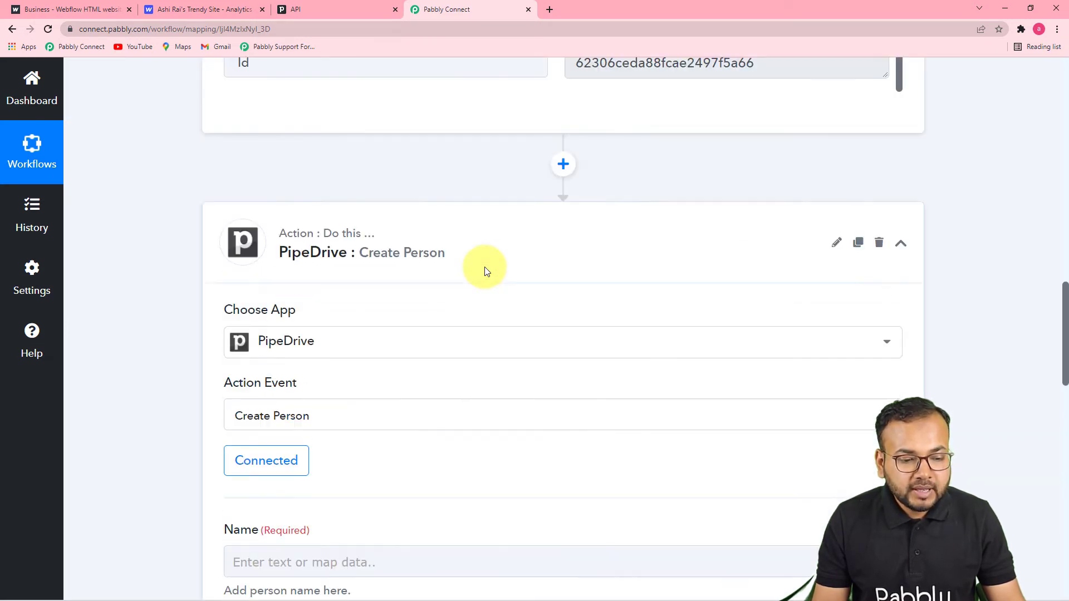
scroll(484, 271, up, 5)
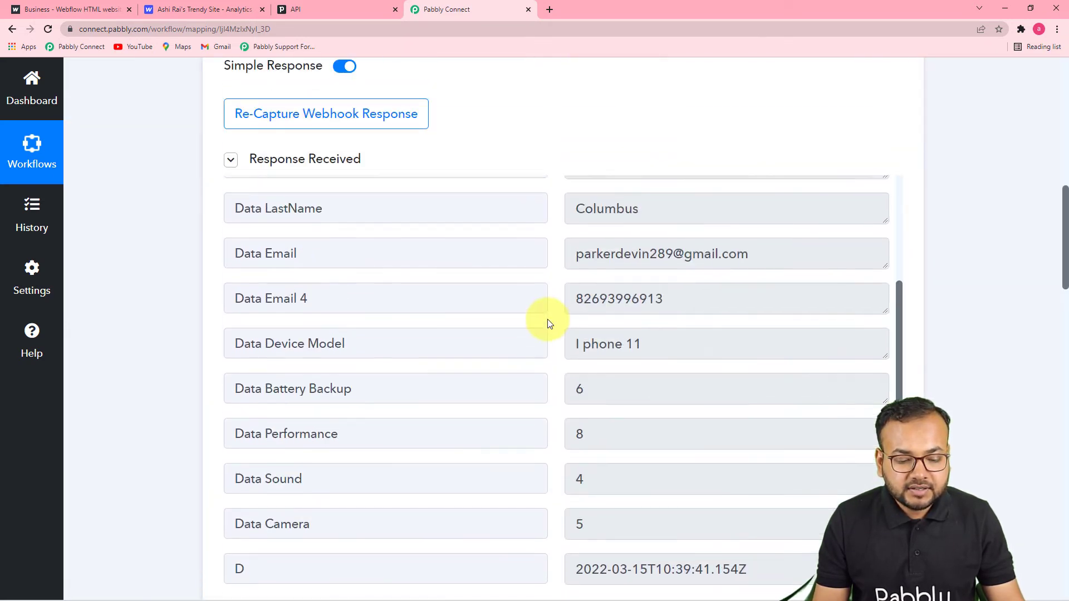
scroll(179, 339, down, 15)
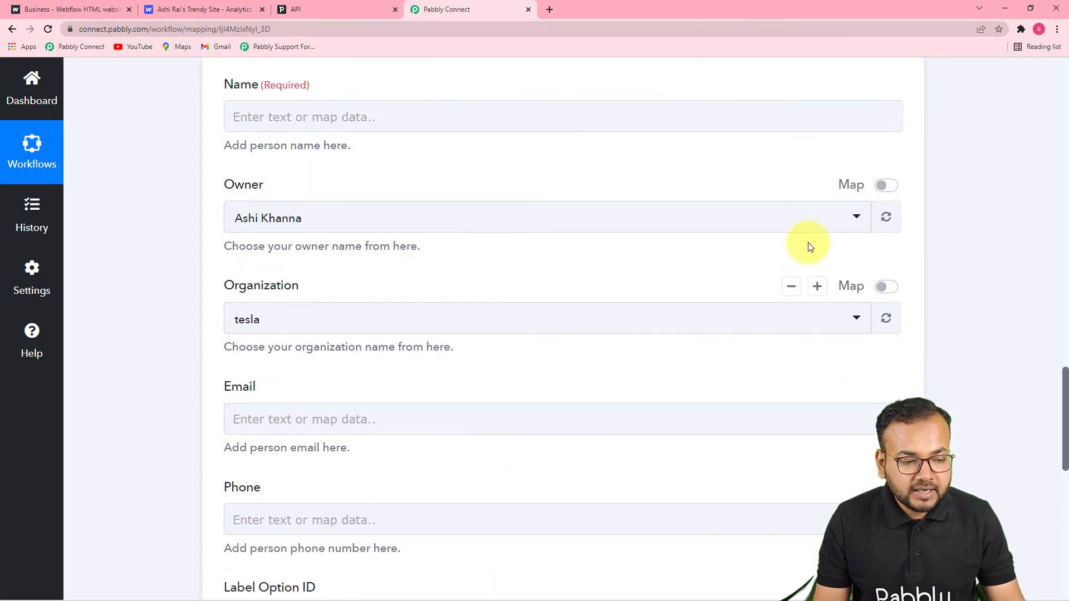
Step: Map Webflow's Data FirstName and Data LastName into the person's Name
click(469, 117)
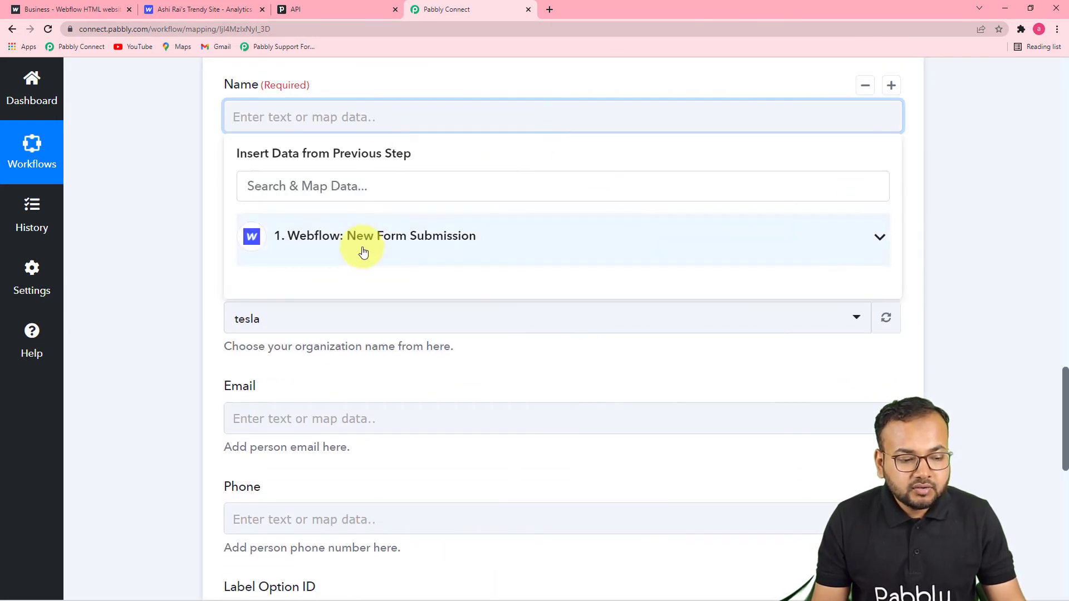
click(415, 254)
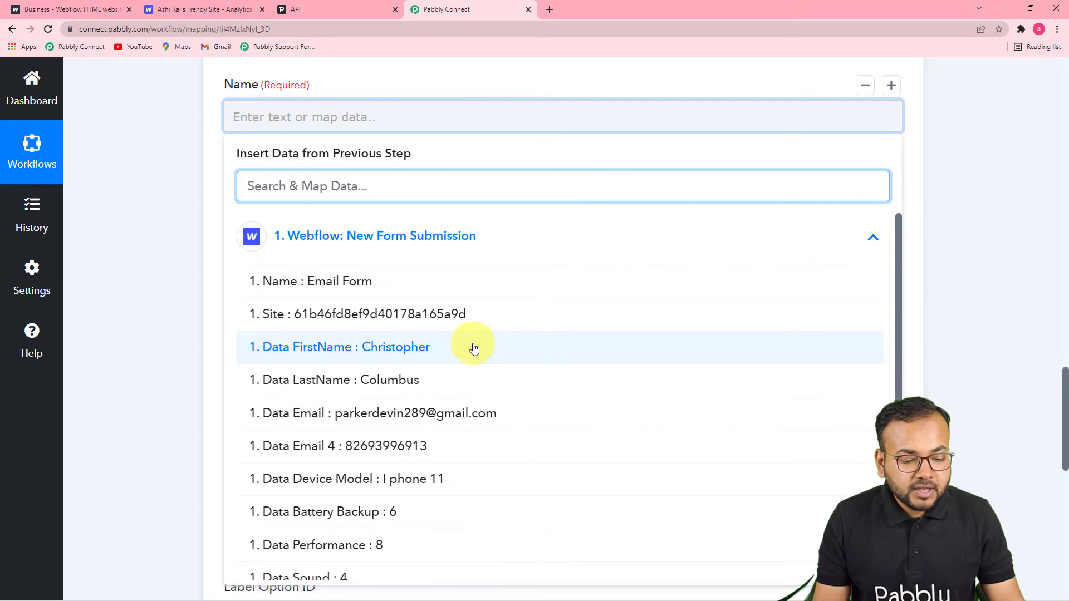
click(426, 353)
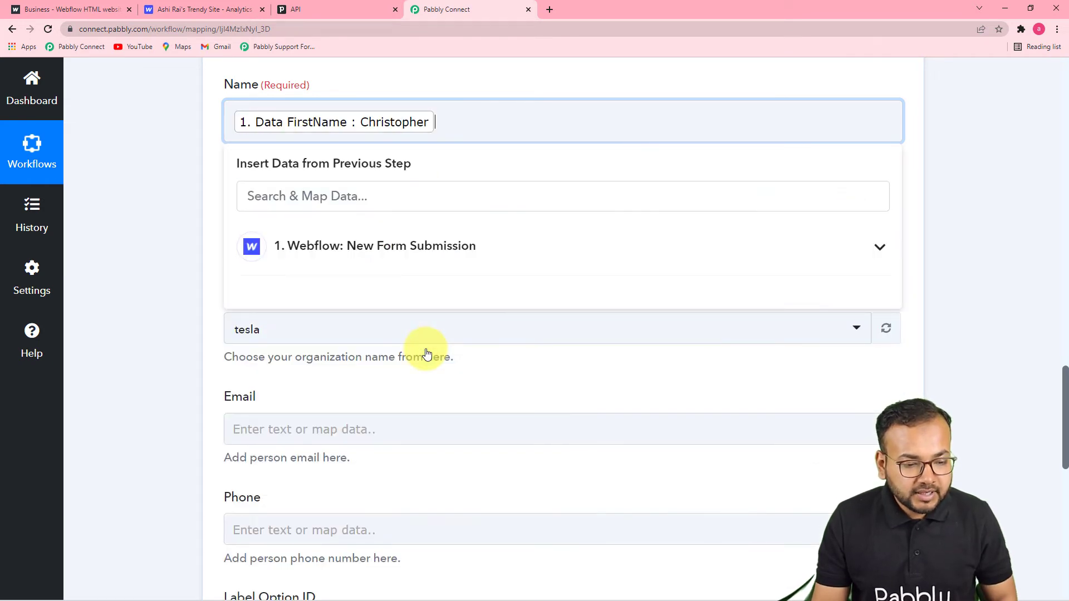
click(417, 246)
click(440, 392)
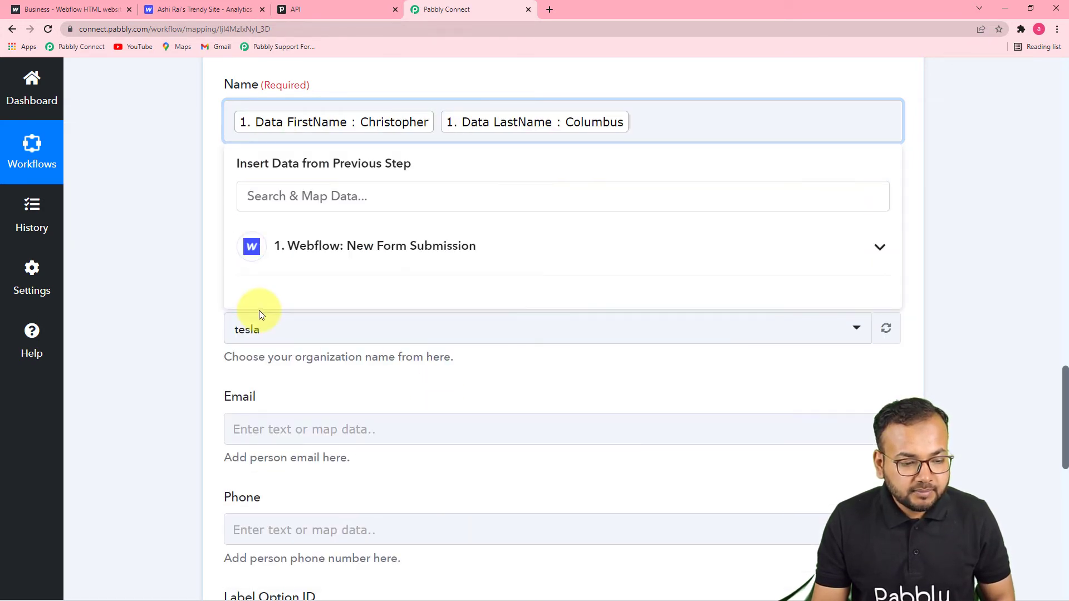
click(186, 281)
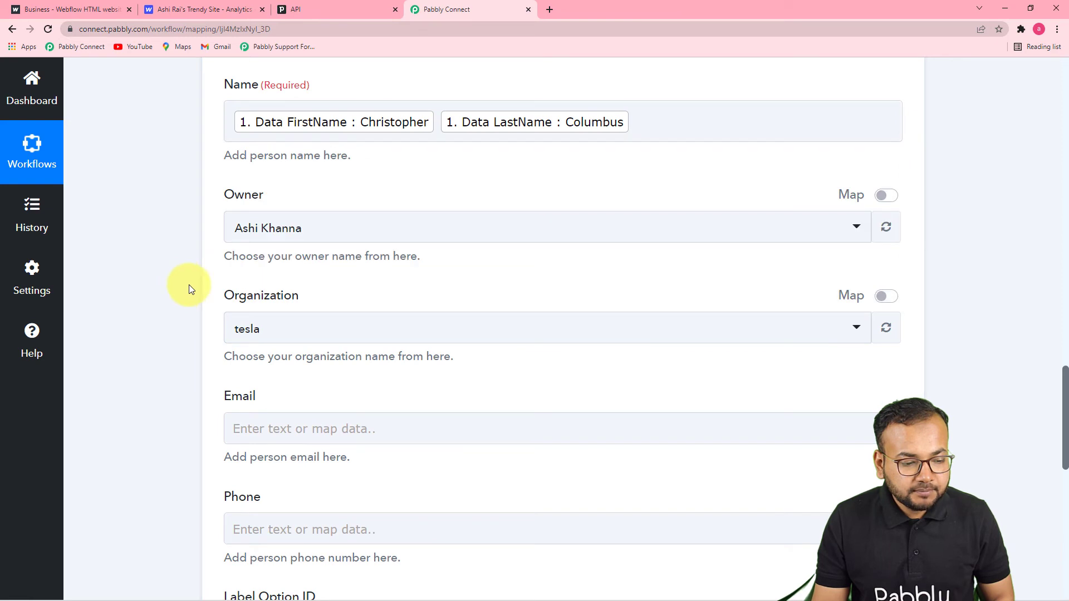
Step: Choose the first owner option and set Organization to Others
click(374, 236)
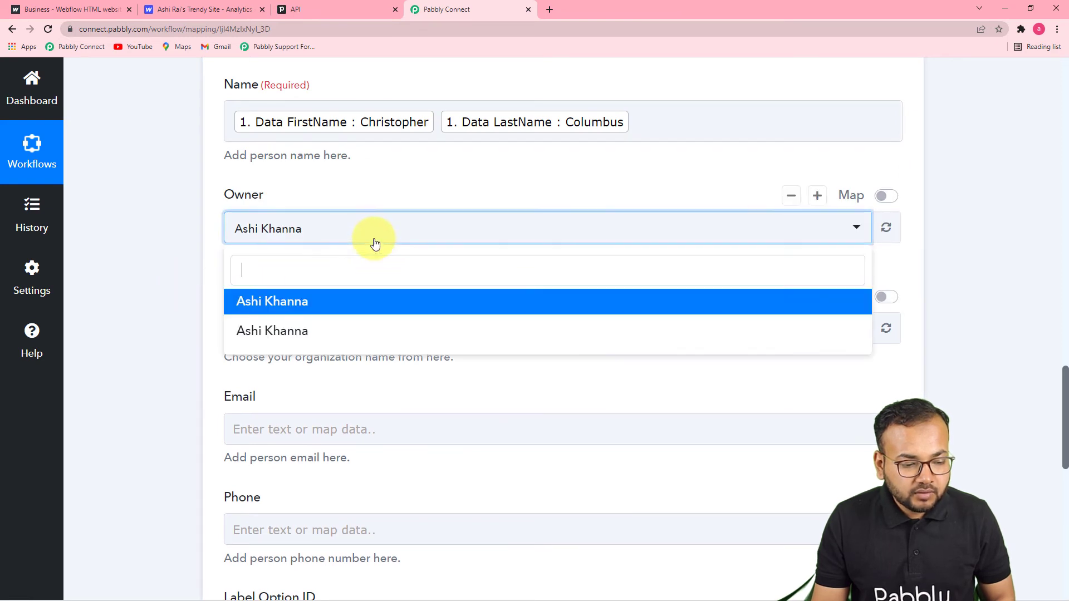
click(296, 303)
scroll(159, 301, down, 1)
scroll(159, 300, down, 1)
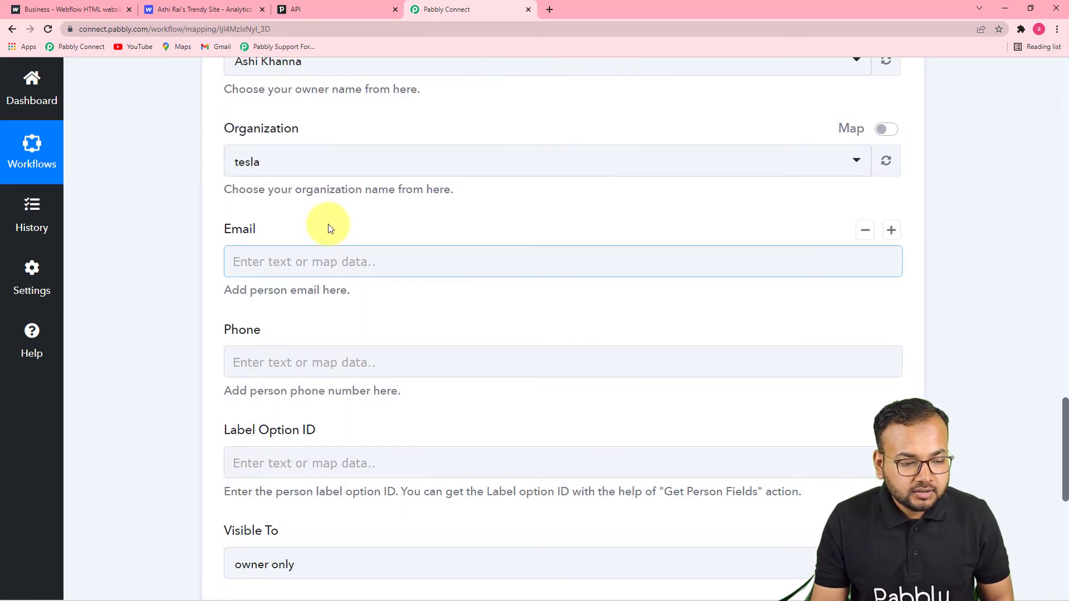
click(338, 167)
click(285, 266)
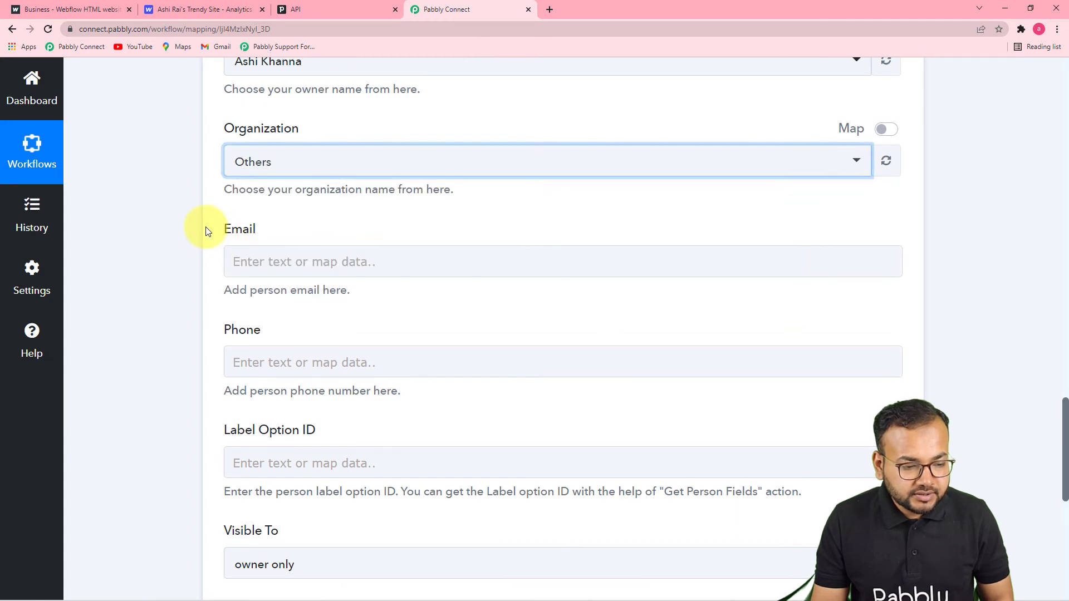
Step: Map the submission's Data Email into the Email field
click(322, 261)
scroll(328, 262, down, 2)
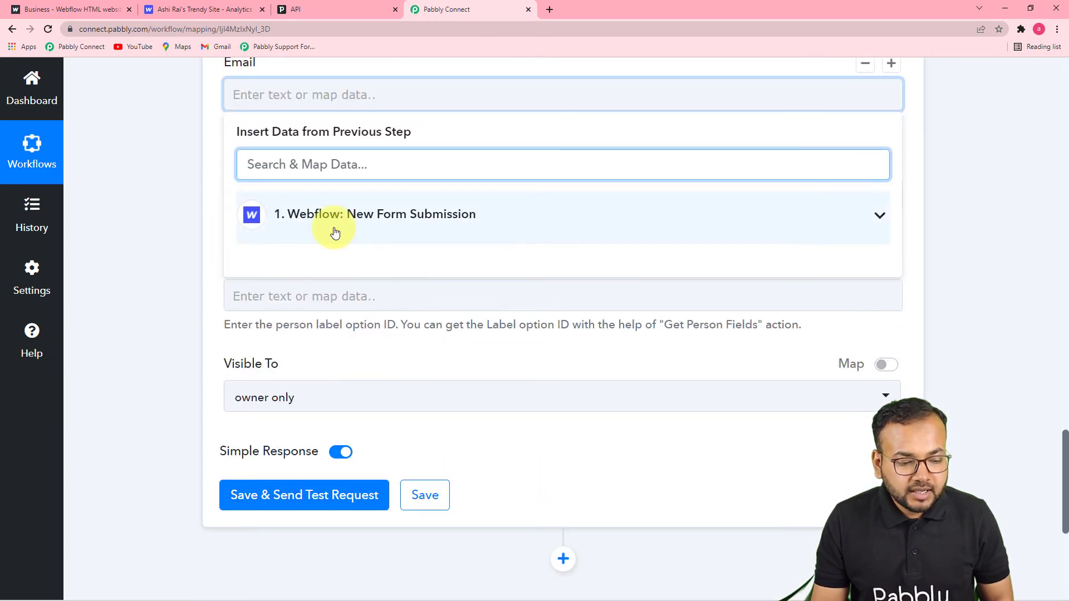
click(339, 223)
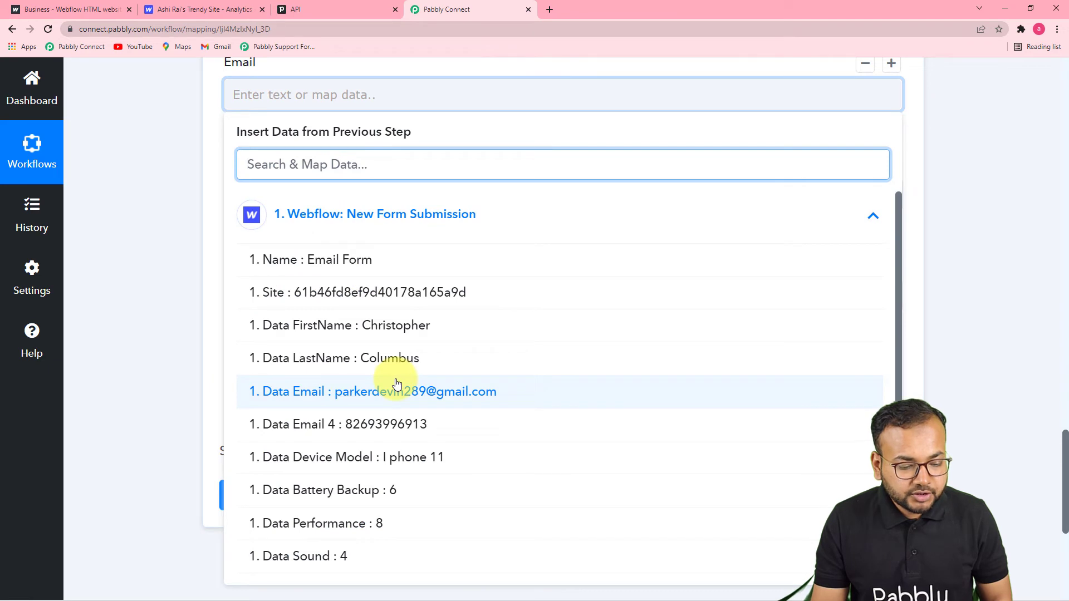
scroll(437, 365, down, 2)
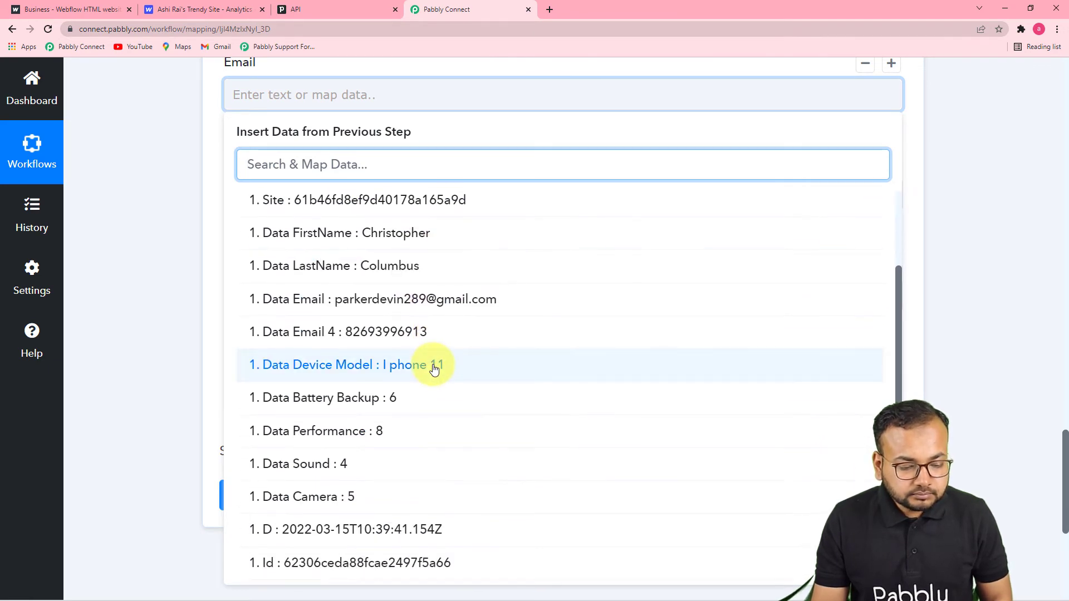
scroll(434, 370, up, 2)
click(417, 389)
click(175, 305)
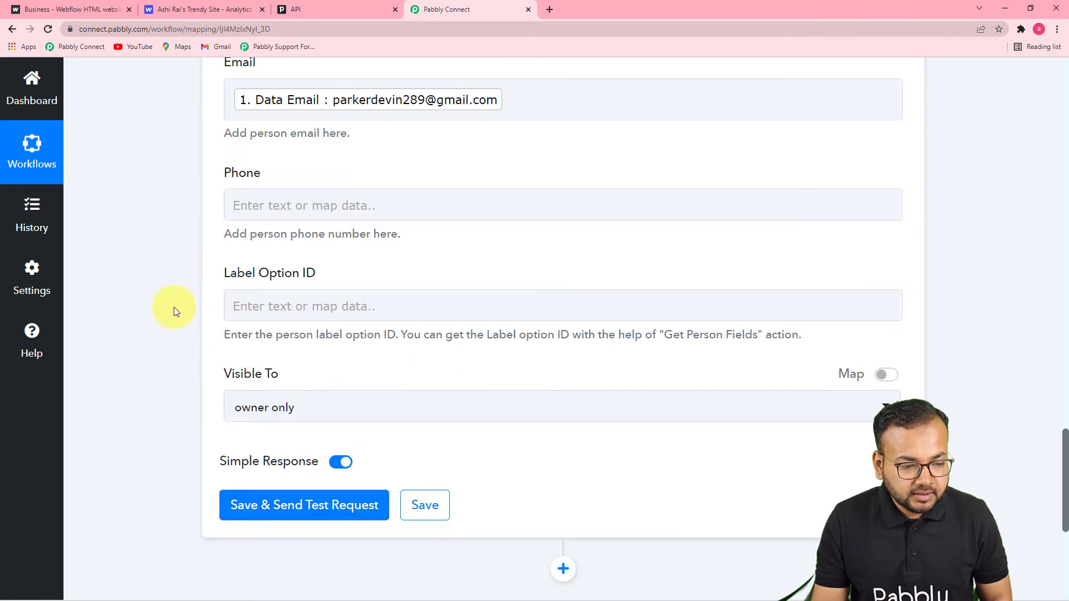
Step: Map Data Email 4, the submitted phone number, into the Phone field
click(366, 209)
scroll(348, 270, down, 1)
click(349, 269)
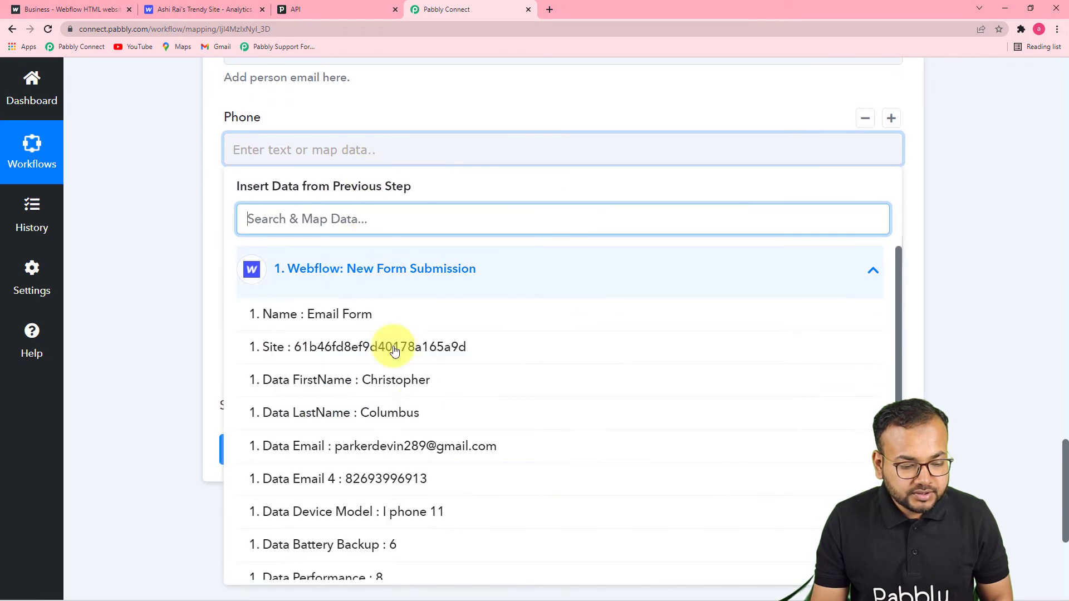
scroll(421, 409, down, 1)
click(424, 429)
click(177, 358)
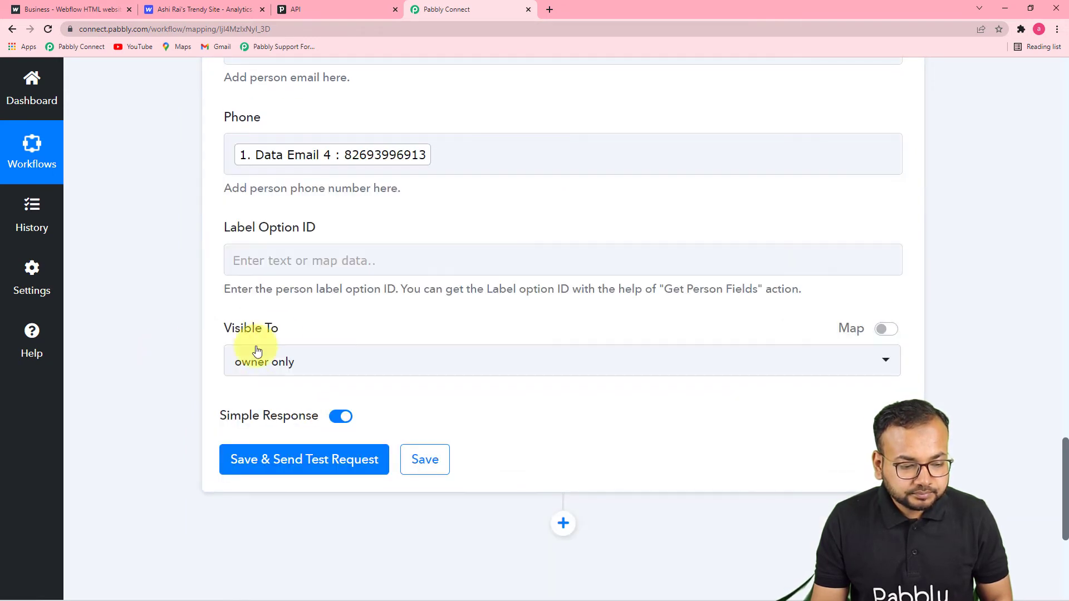
scroll(314, 275, down, 1)
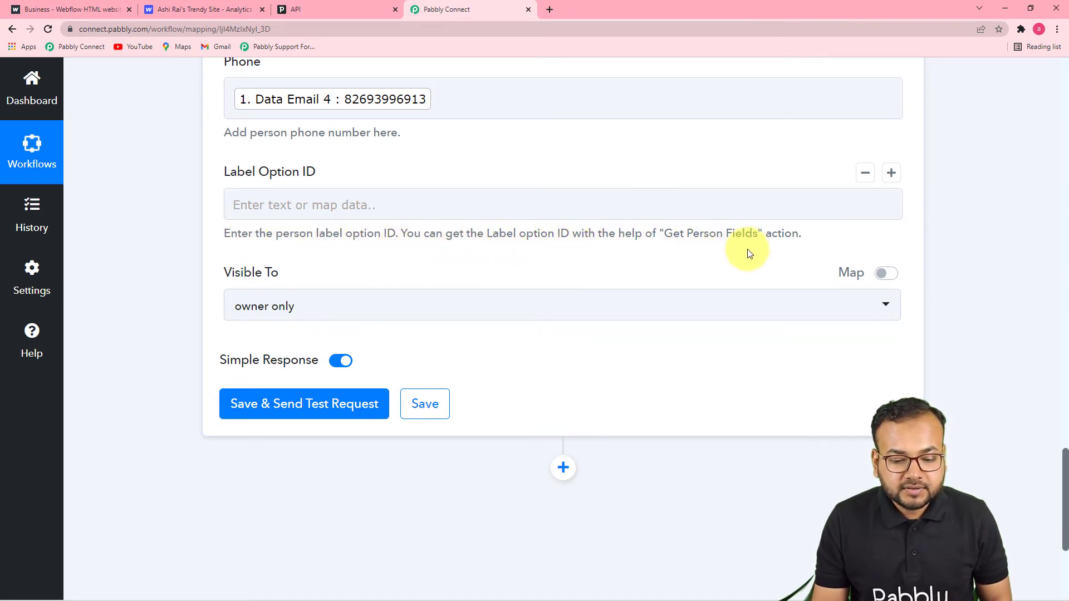
click(391, 217)
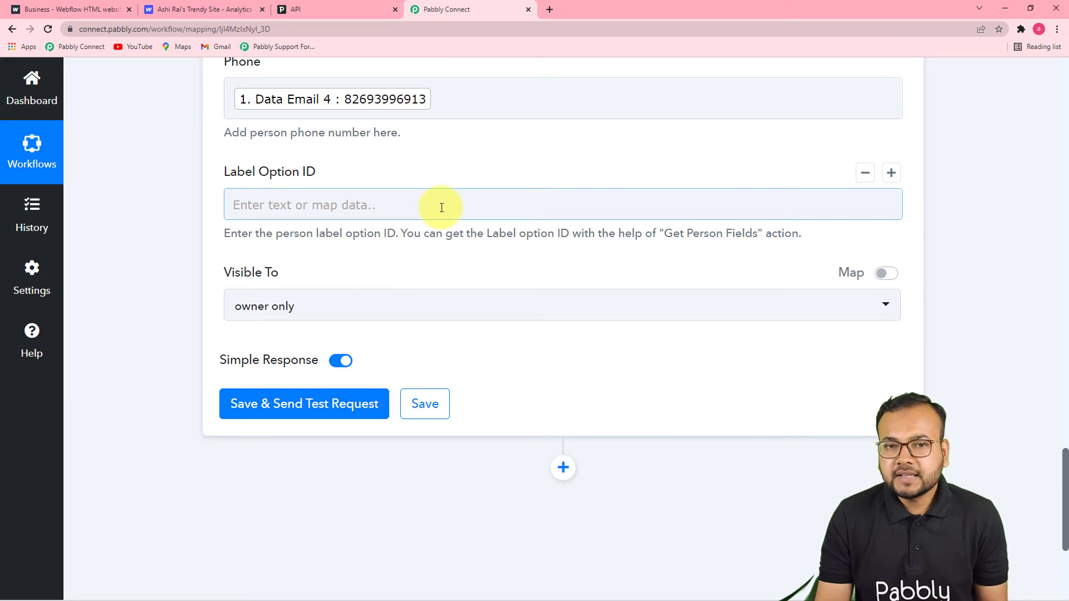
Step: Set the Create Person step's Visible To field to "owner's visibility group"
scroll(564, 212, down, 3)
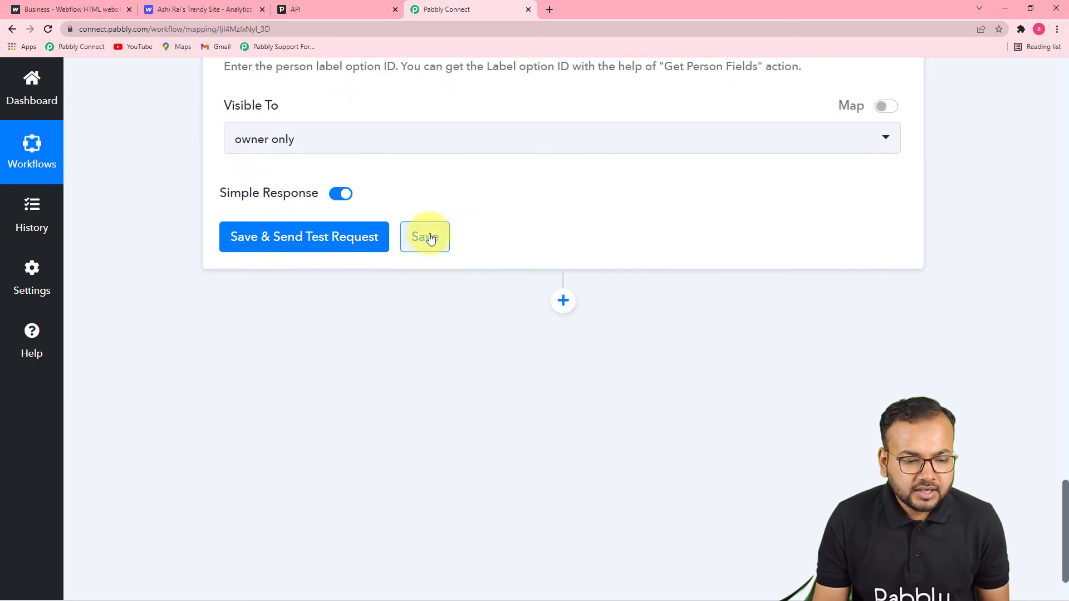
scroll(425, 234, up, 3)
scroll(439, 272, down, 3)
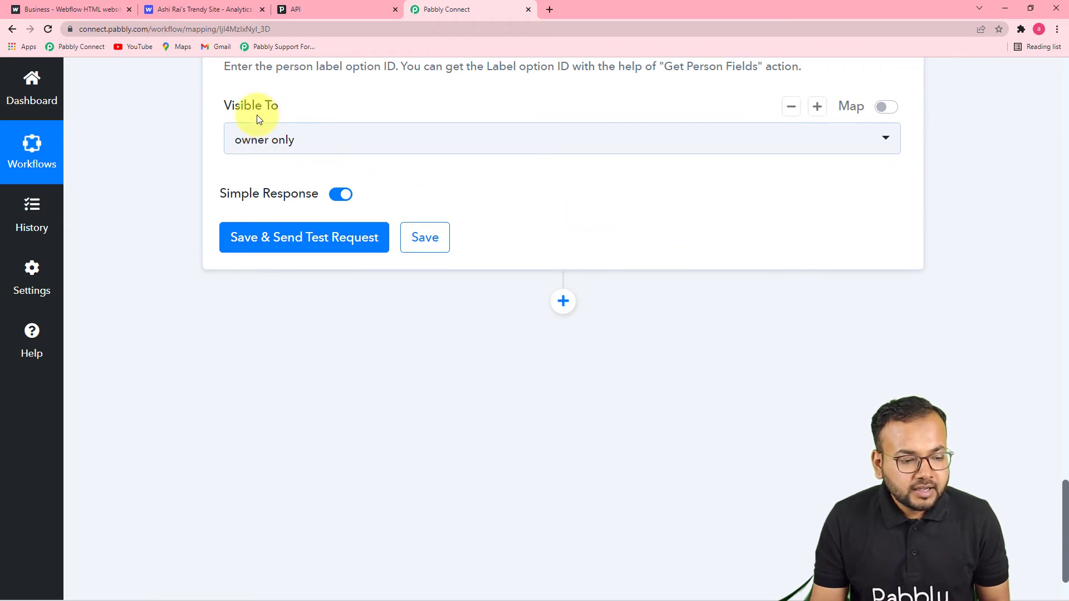
click(348, 143)
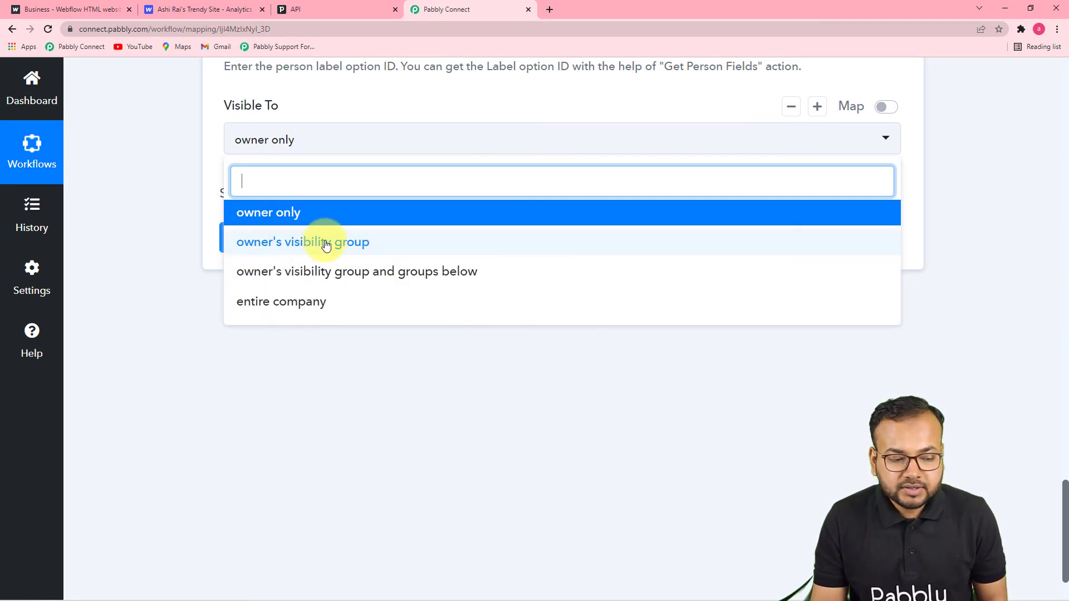
click(280, 240)
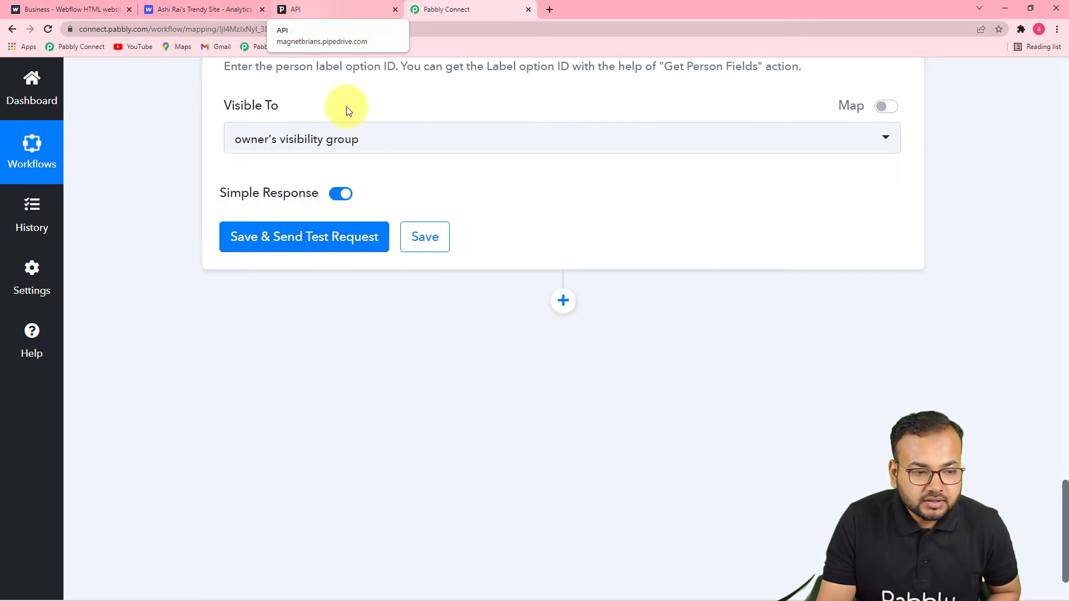
scroll(376, 157, up, 7)
click(339, 11)
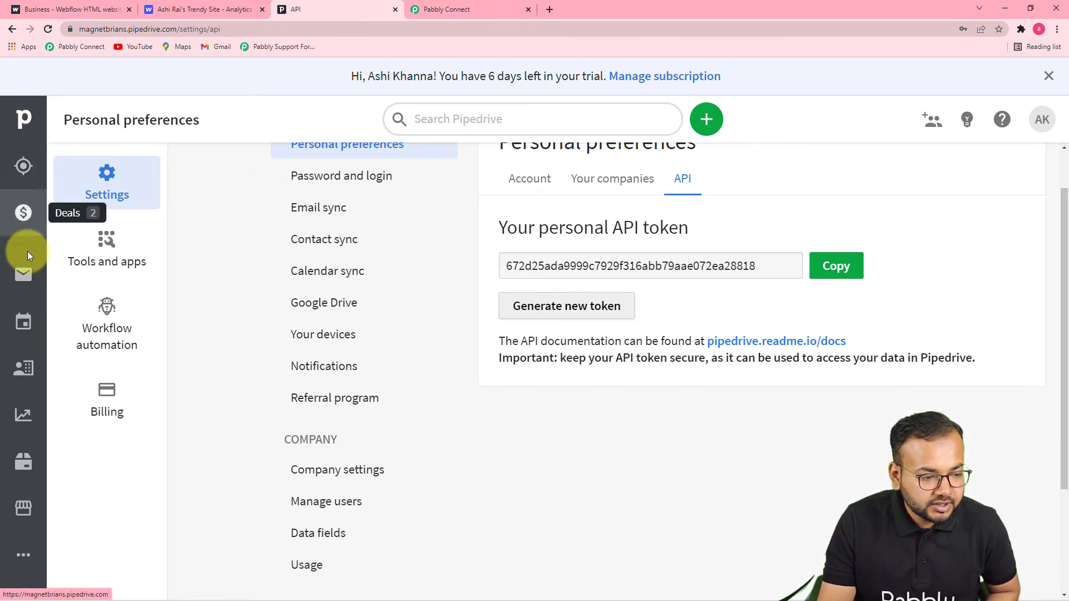
click(24, 368)
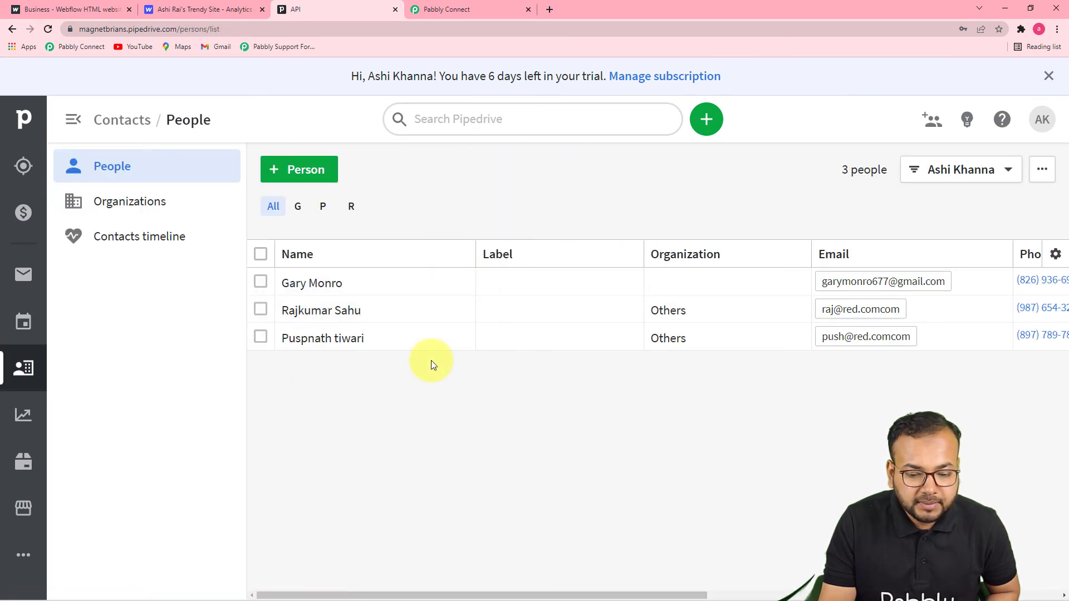
click(452, 15)
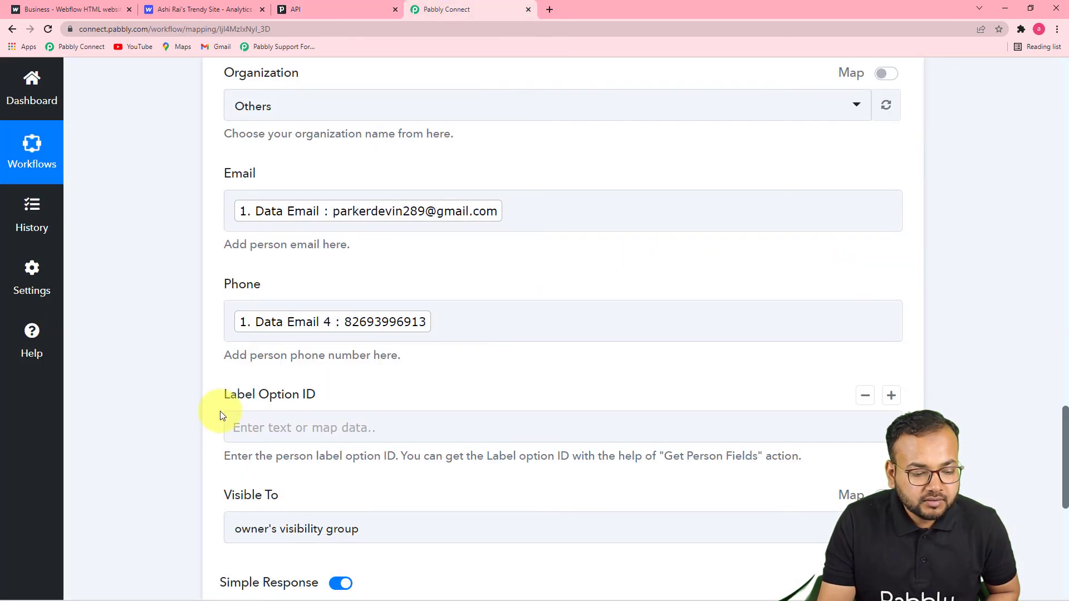
scroll(219, 411, down, 3)
click(249, 306)
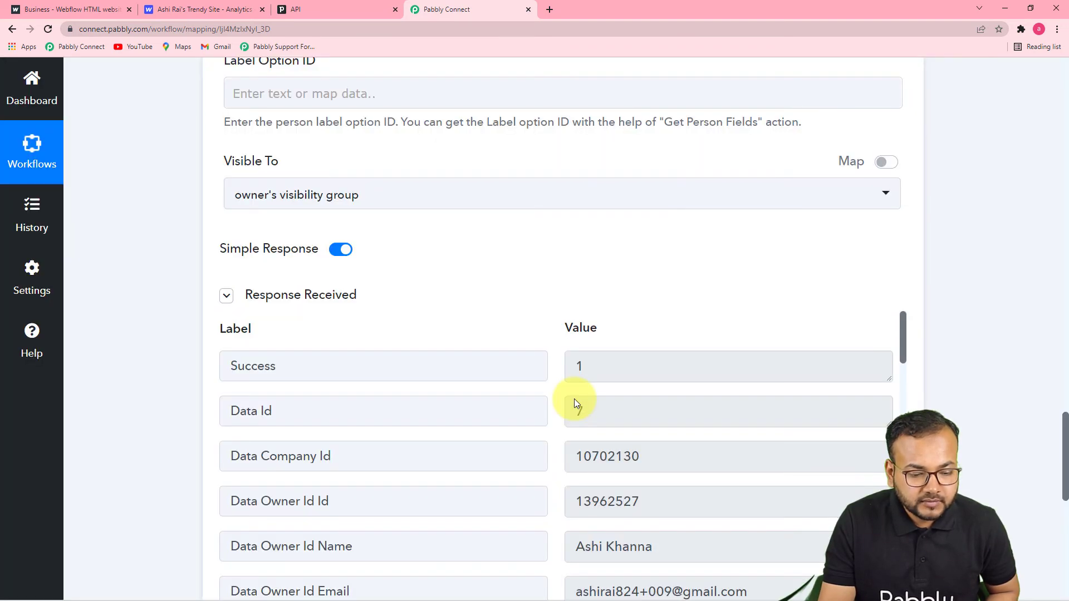
scroll(476, 383, down, 2)
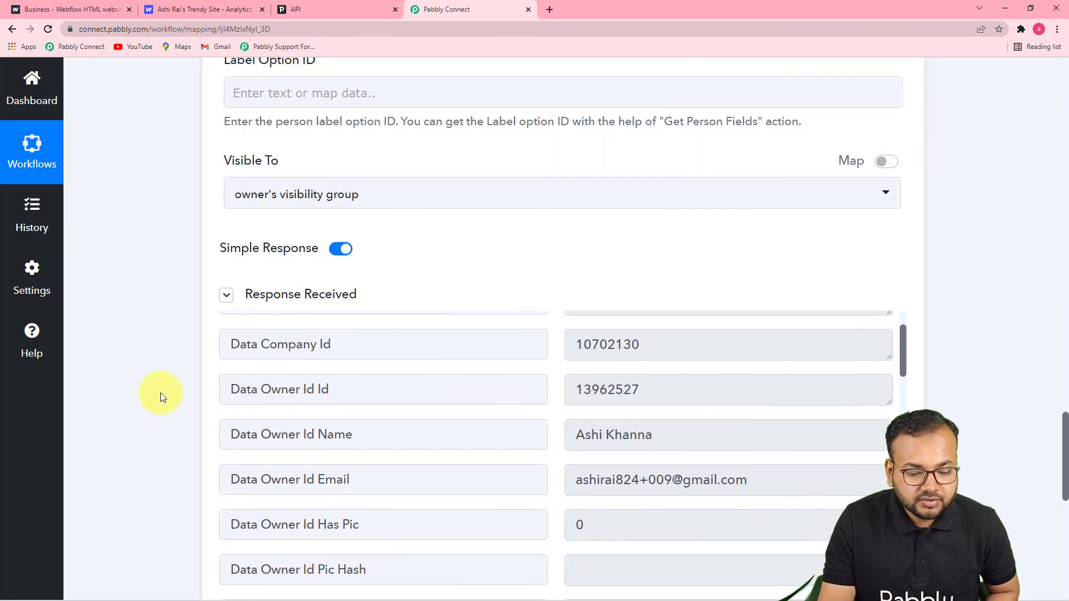
scroll(160, 393, down, 3)
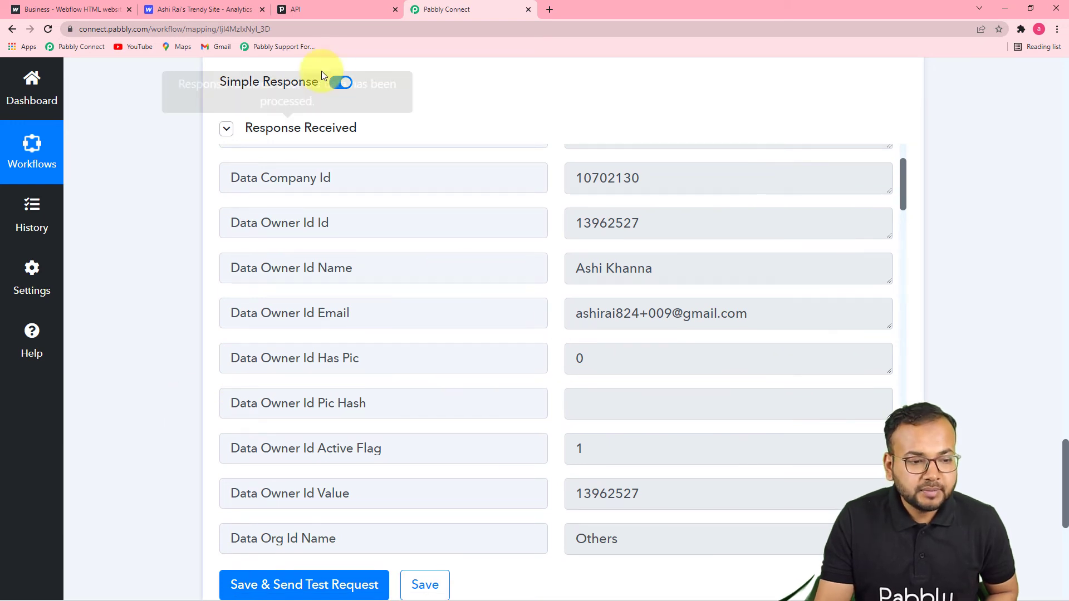
click(330, 15)
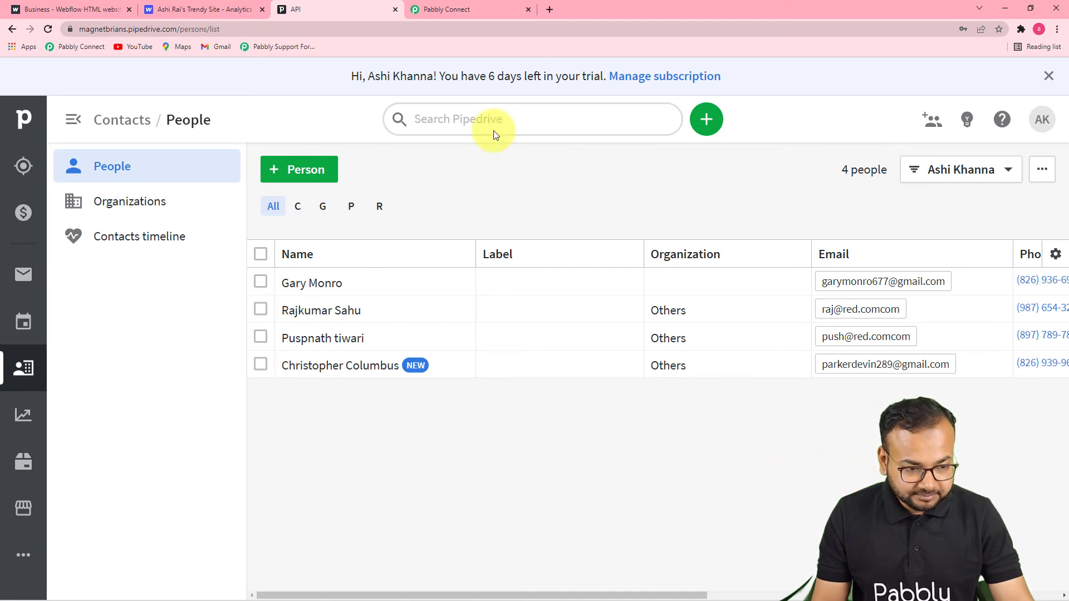
click(446, 8)
scroll(1060, 290, up, 8)
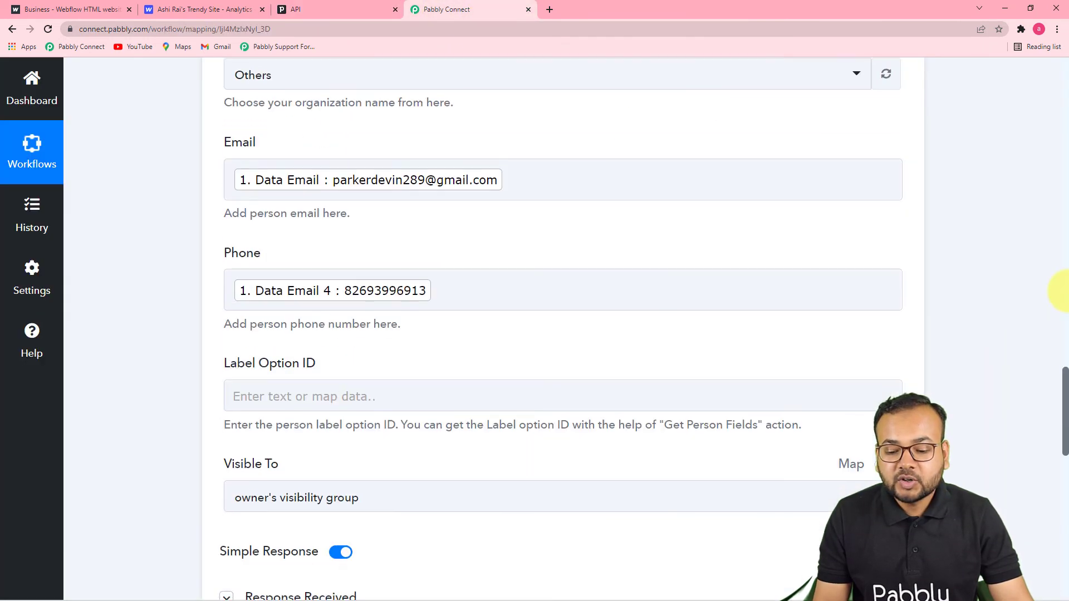
scroll(1060, 279, up, 9)
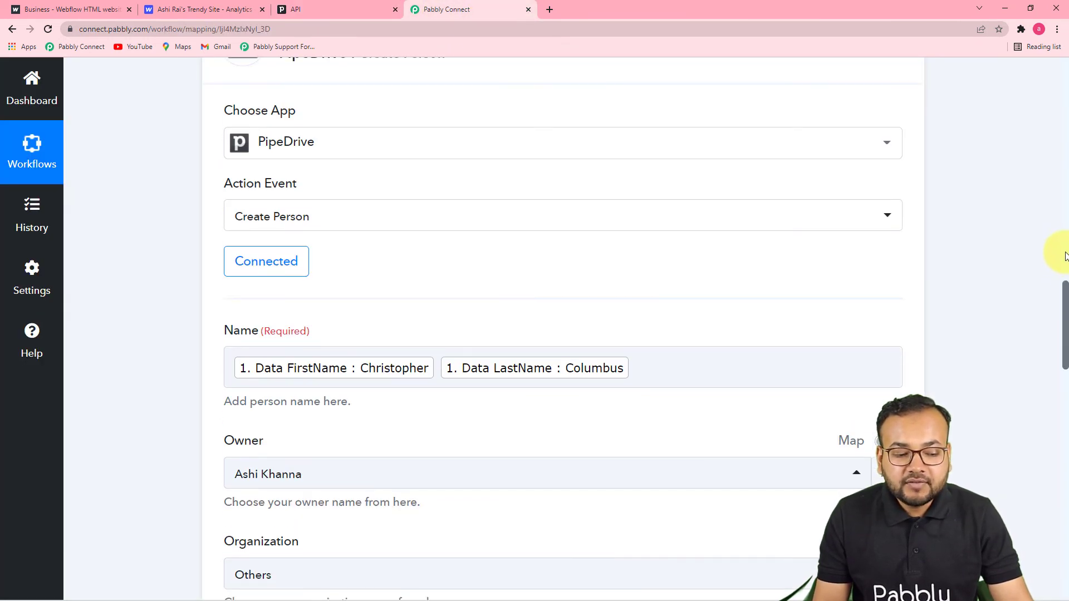
scroll(1064, 245, up, 15)
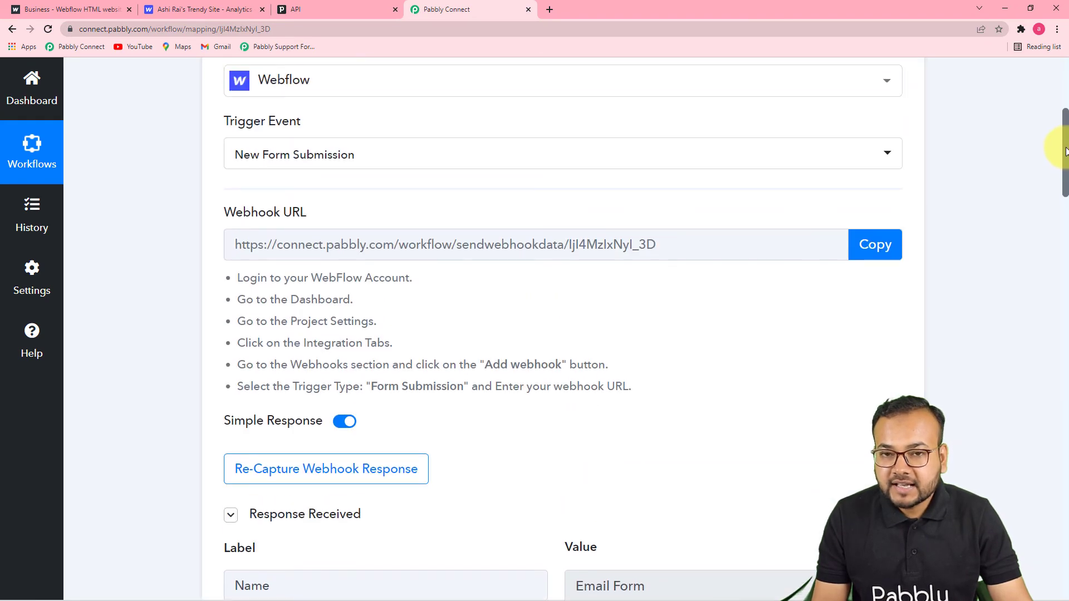
drag(1065, 150, 1065, 326)
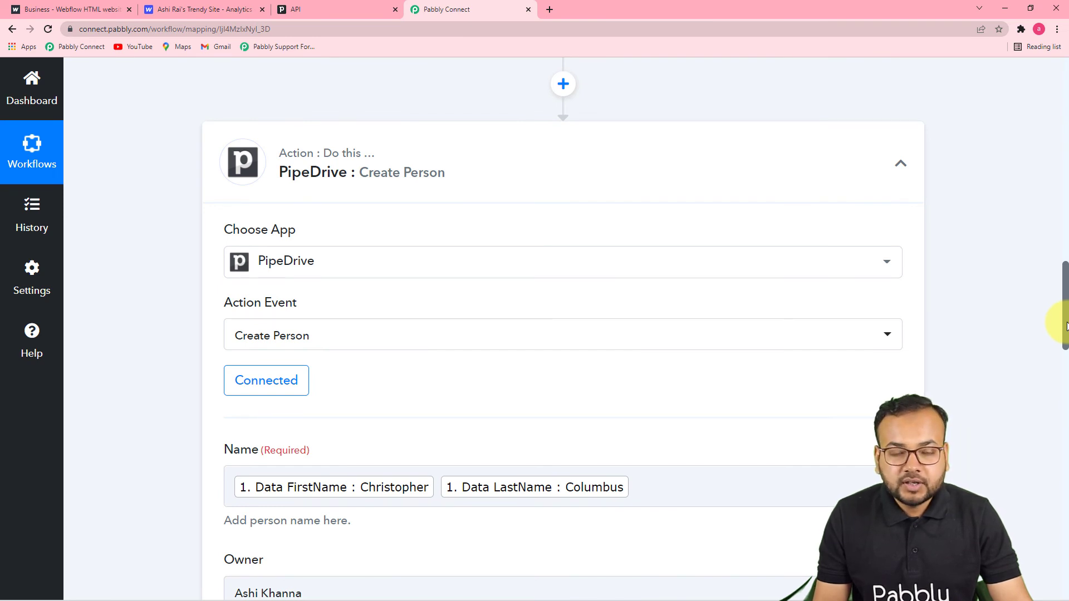
click(313, 9)
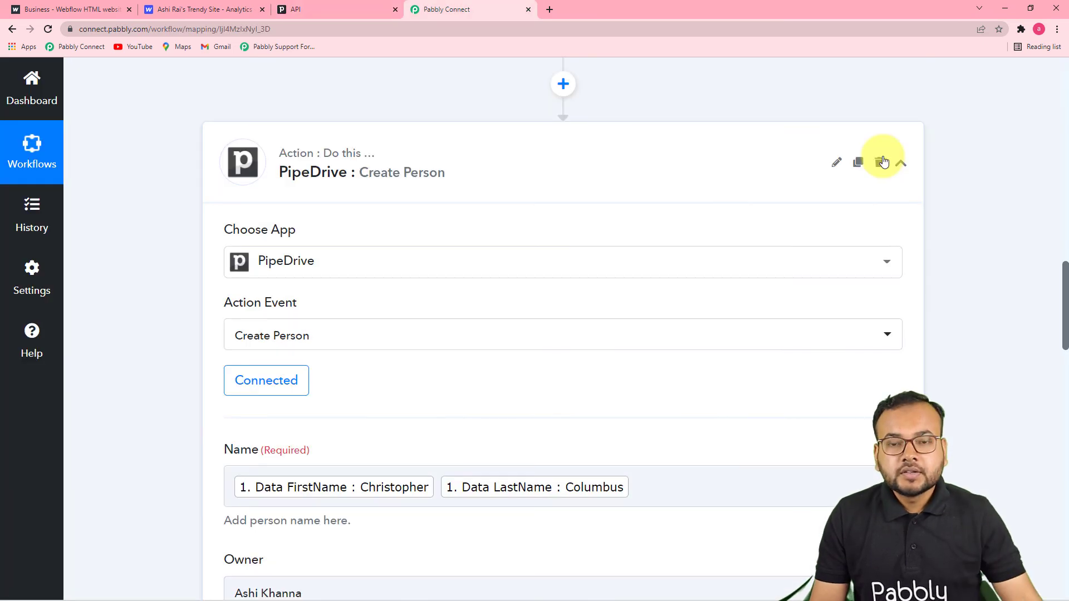
scroll(885, 167, up, 15)
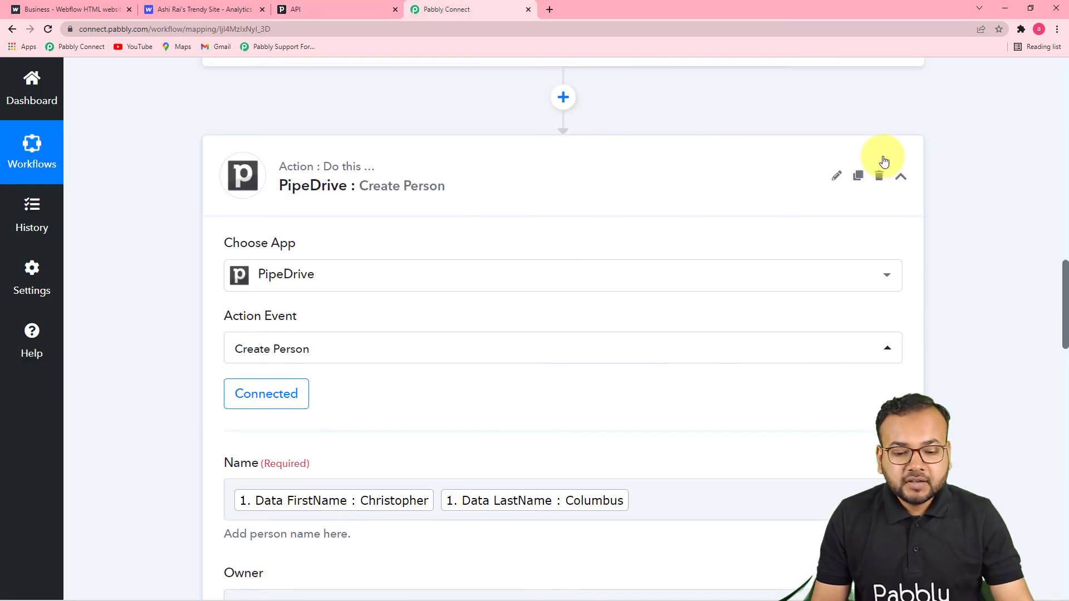
scroll(888, 181, up, 7)
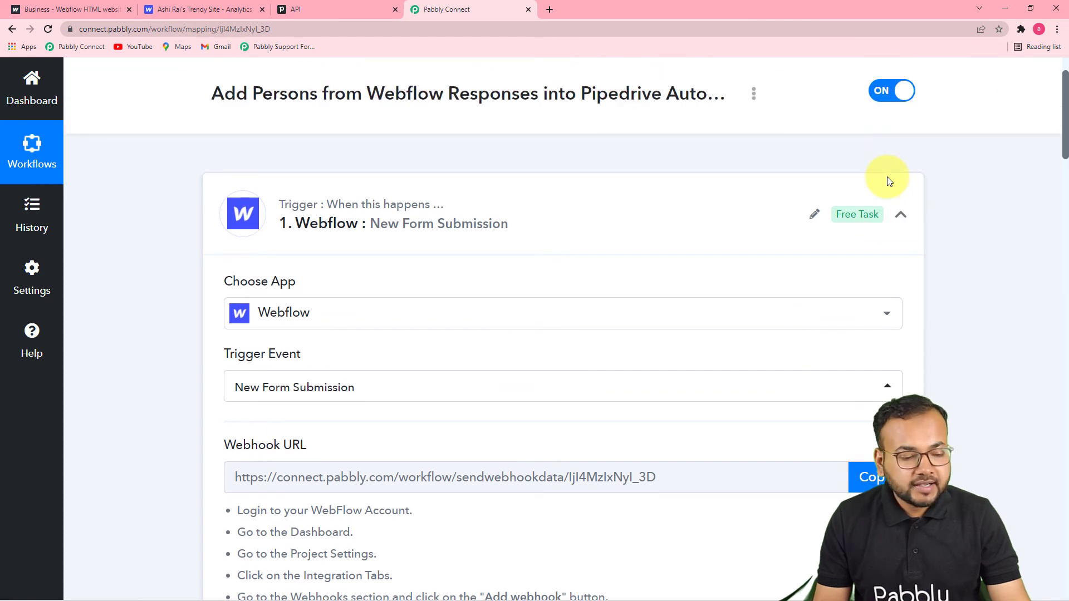
scroll(889, 181, down, 5)
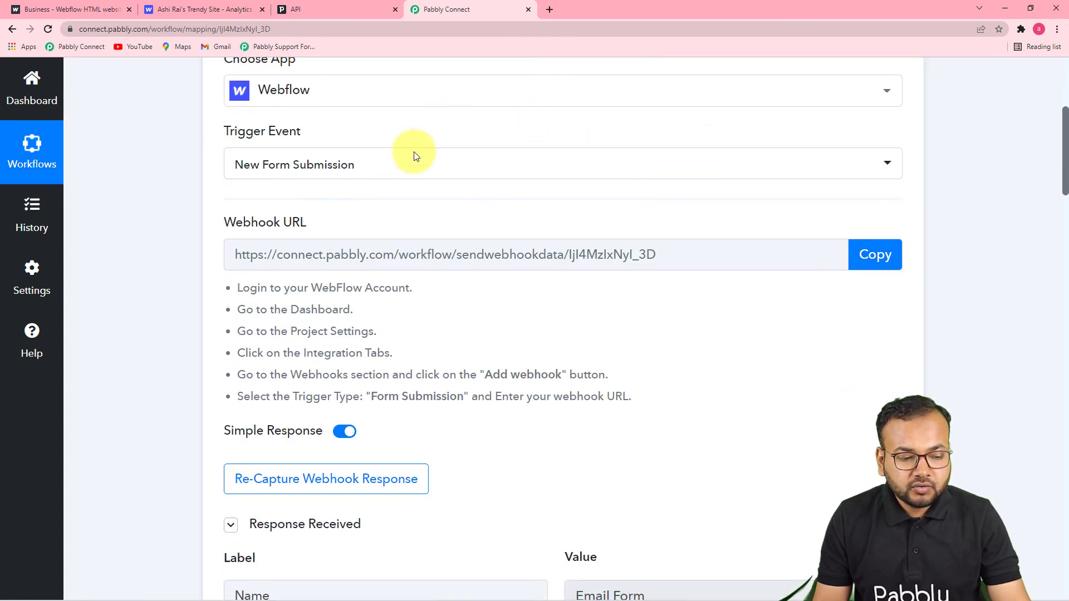
scroll(392, 186, down, 1)
scroll(606, 232, down, 3)
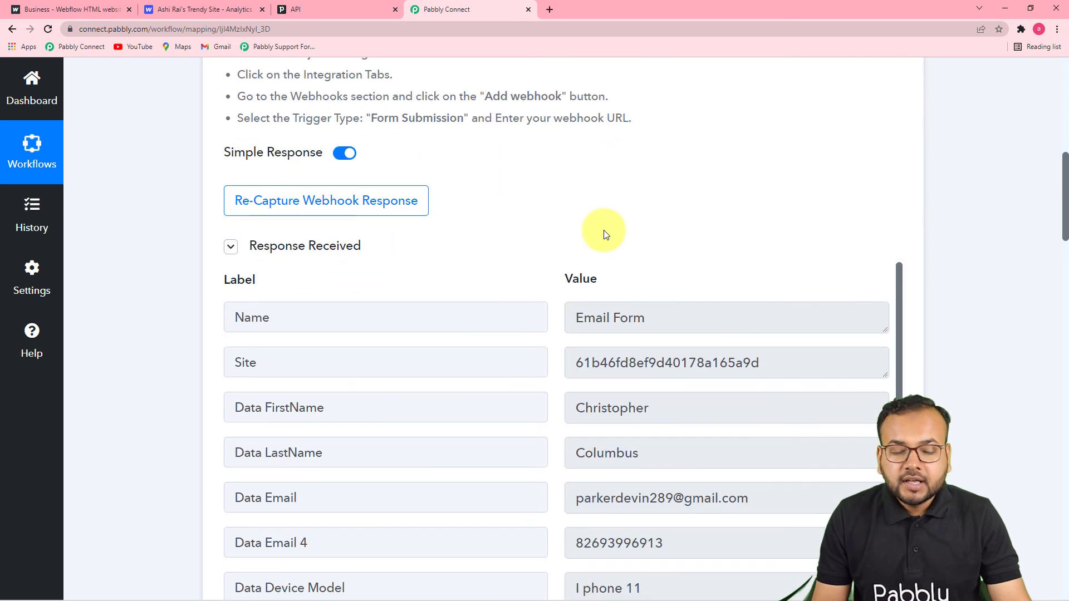
scroll(606, 235, down, 2)
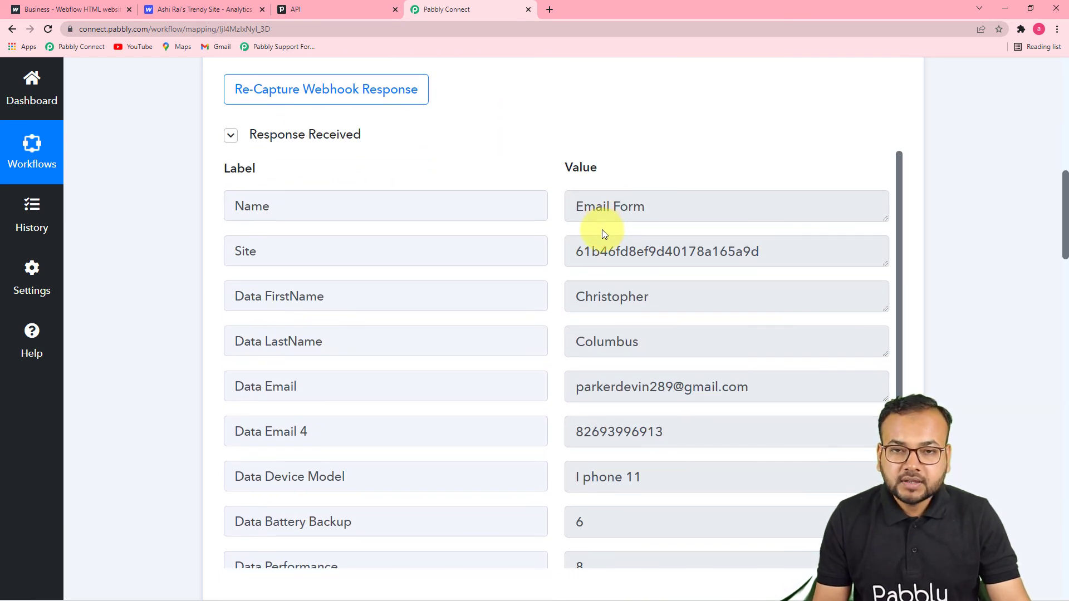
scroll(602, 229, down, 3)
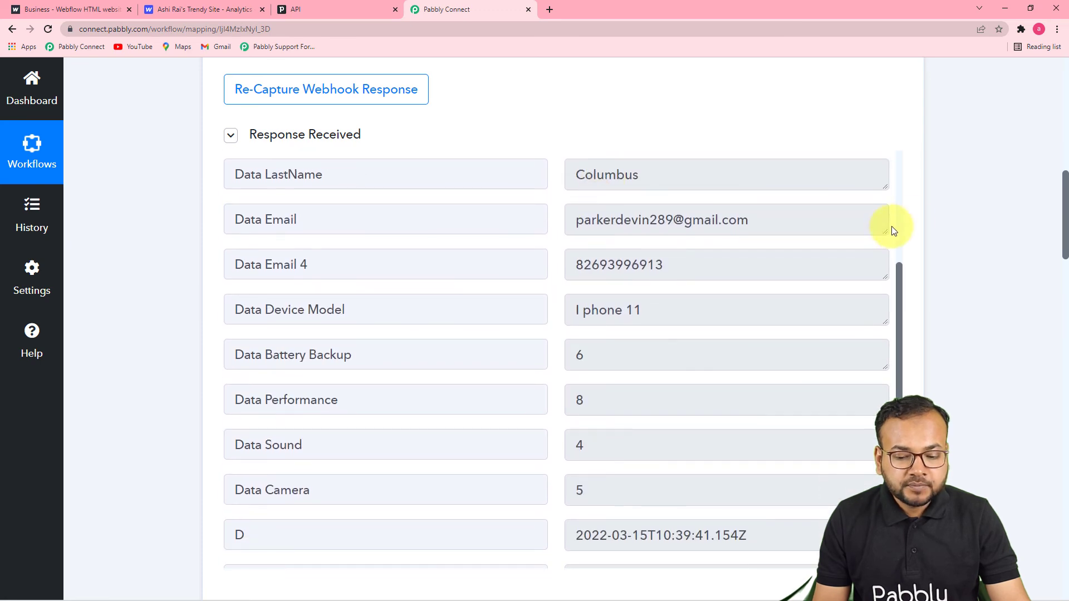
scroll(983, 210, down, 1)
scroll(983, 211, down, 10)
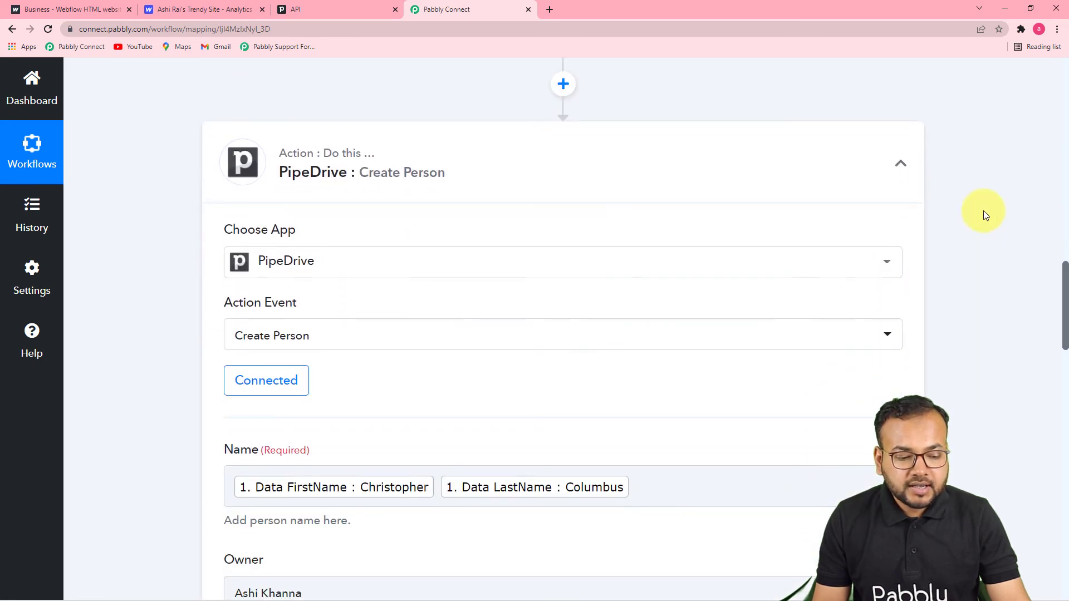
scroll(985, 215, down, 1)
scroll(983, 210, down, 2)
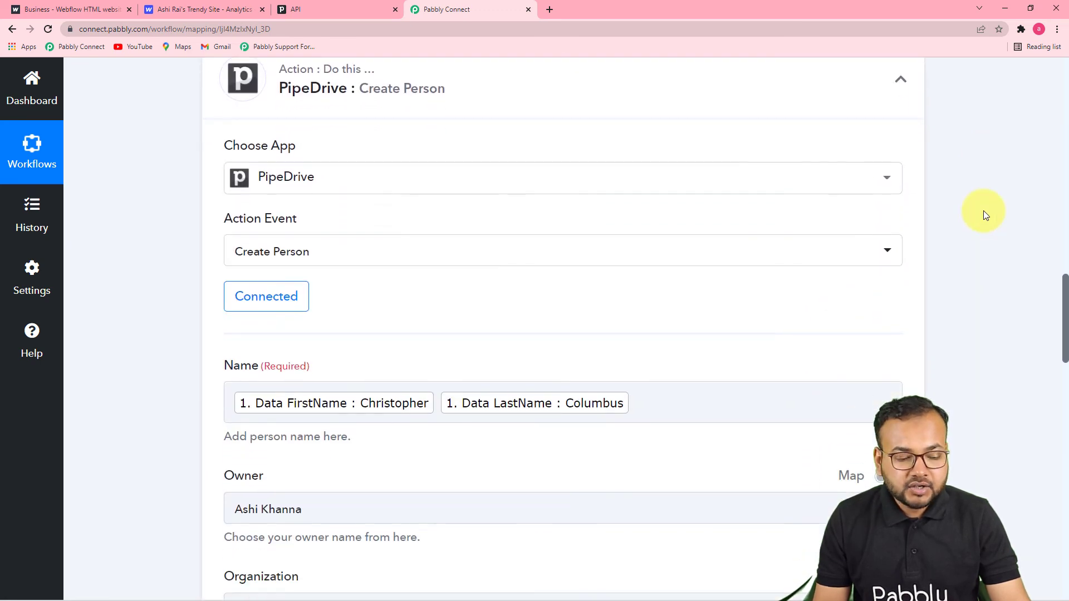
scroll(983, 211, down, 4)
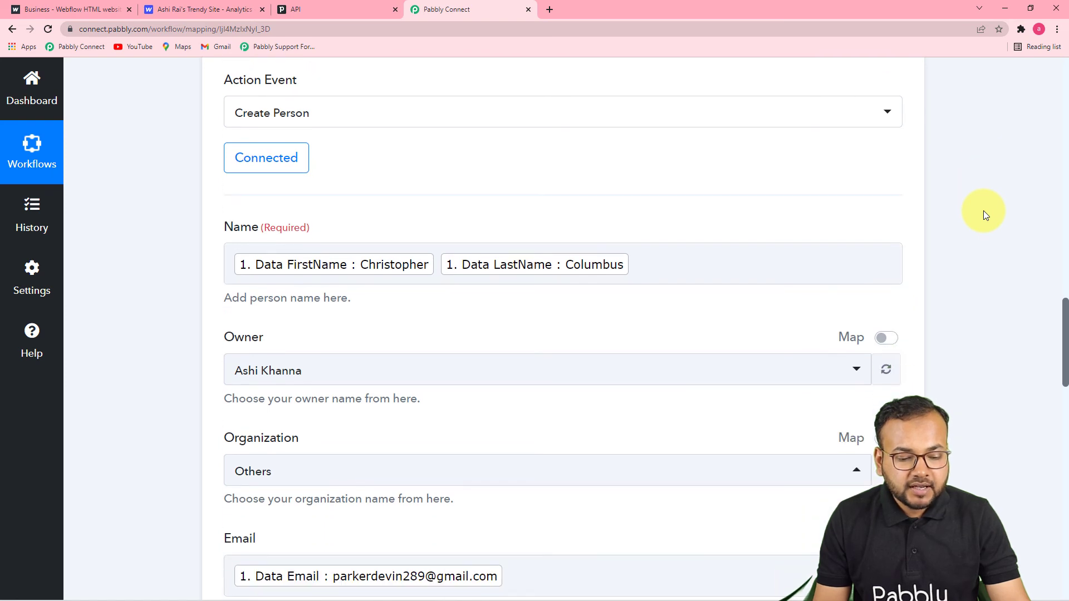
scroll(983, 210, down, 5)
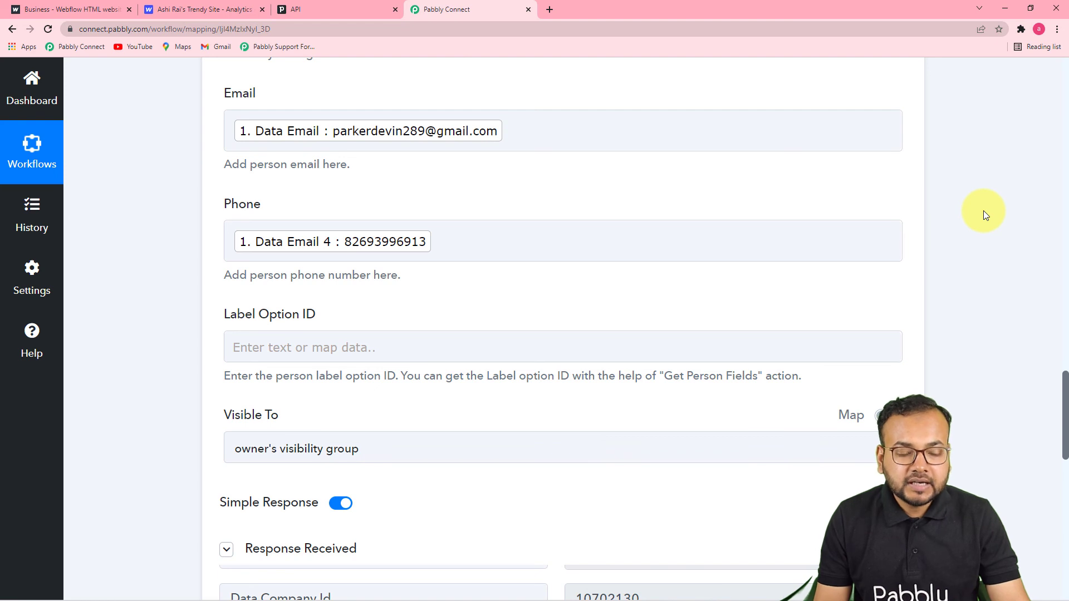
scroll(983, 210, up, 5)
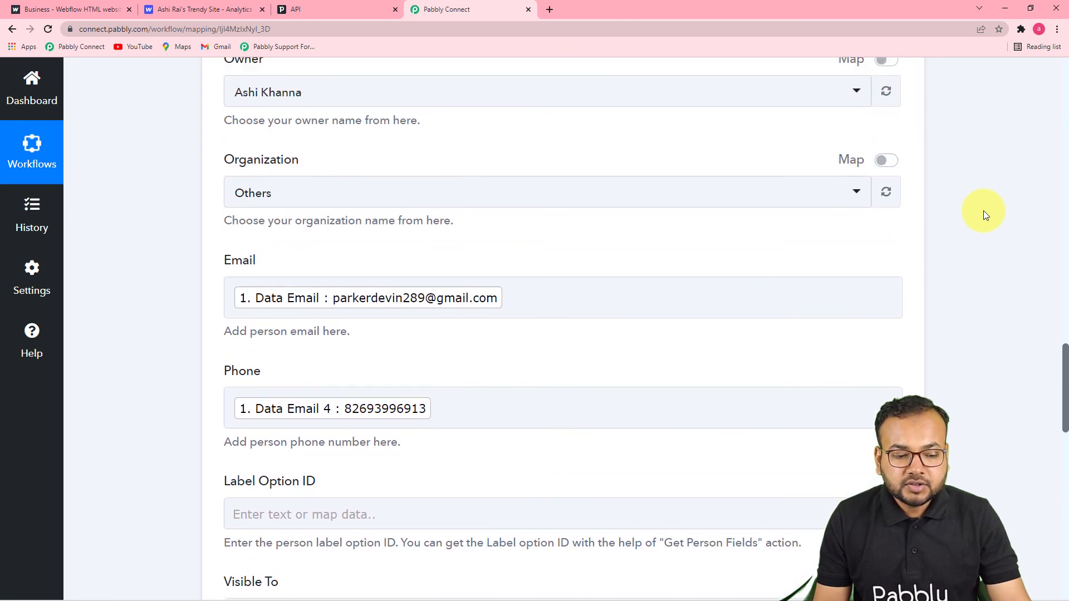
scroll(983, 211, up, 1)
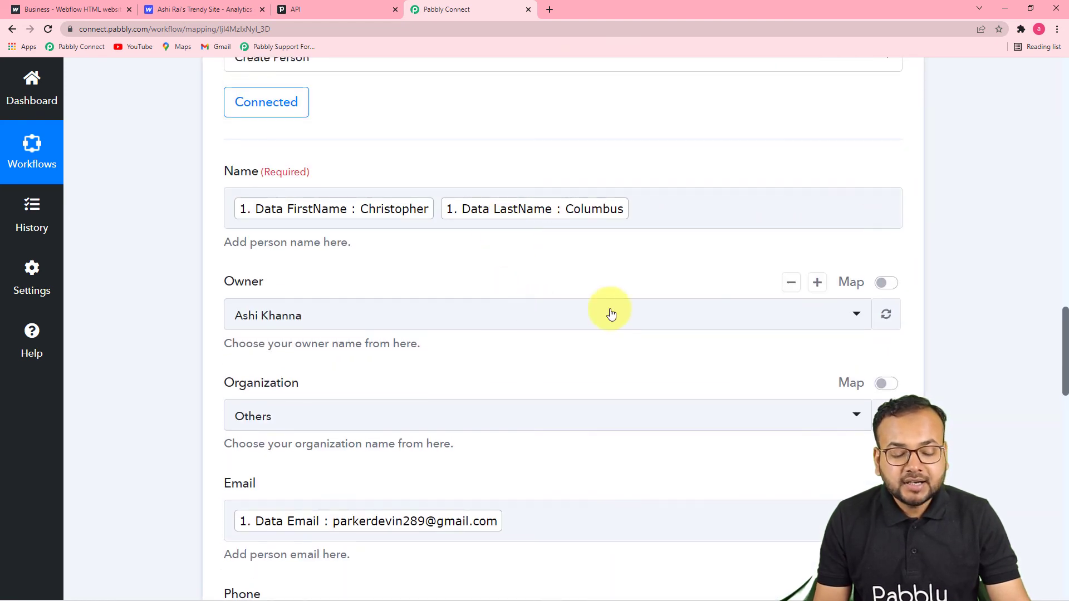
scroll(750, 286, down, 4)
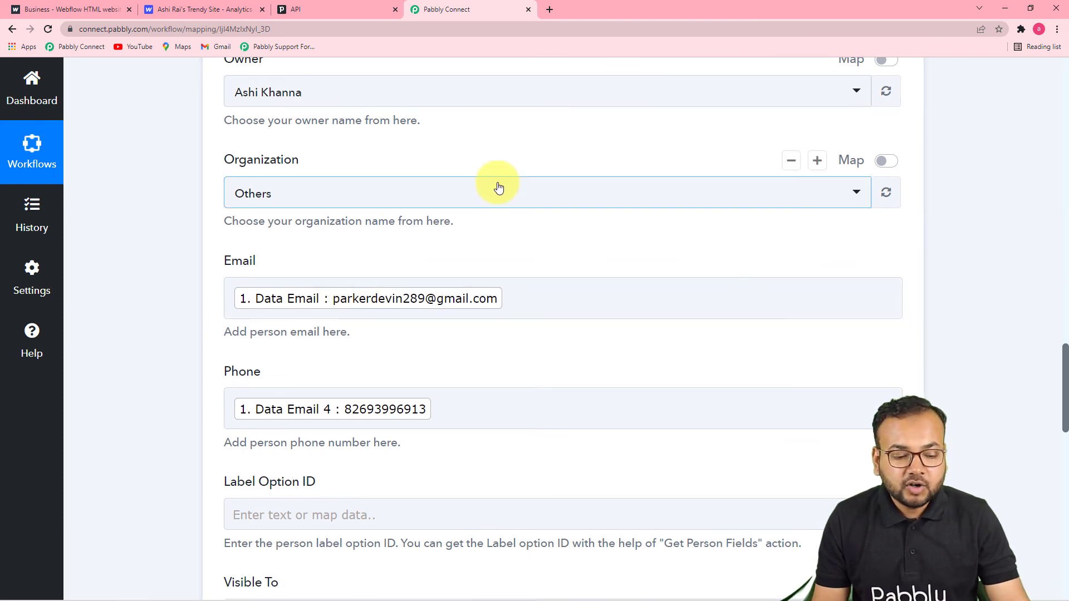
scroll(495, 183, down, 9)
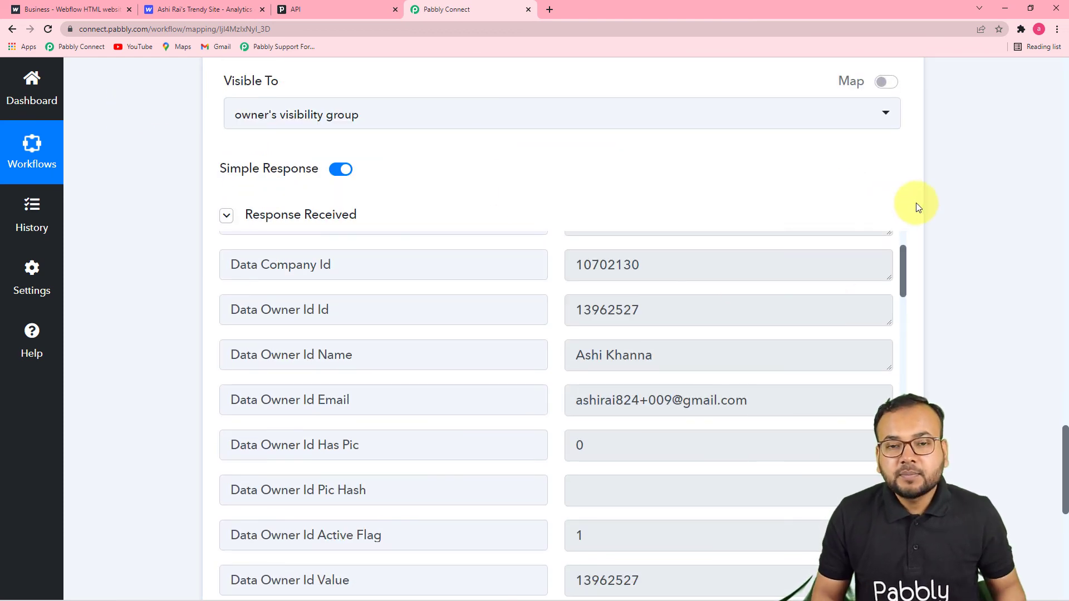